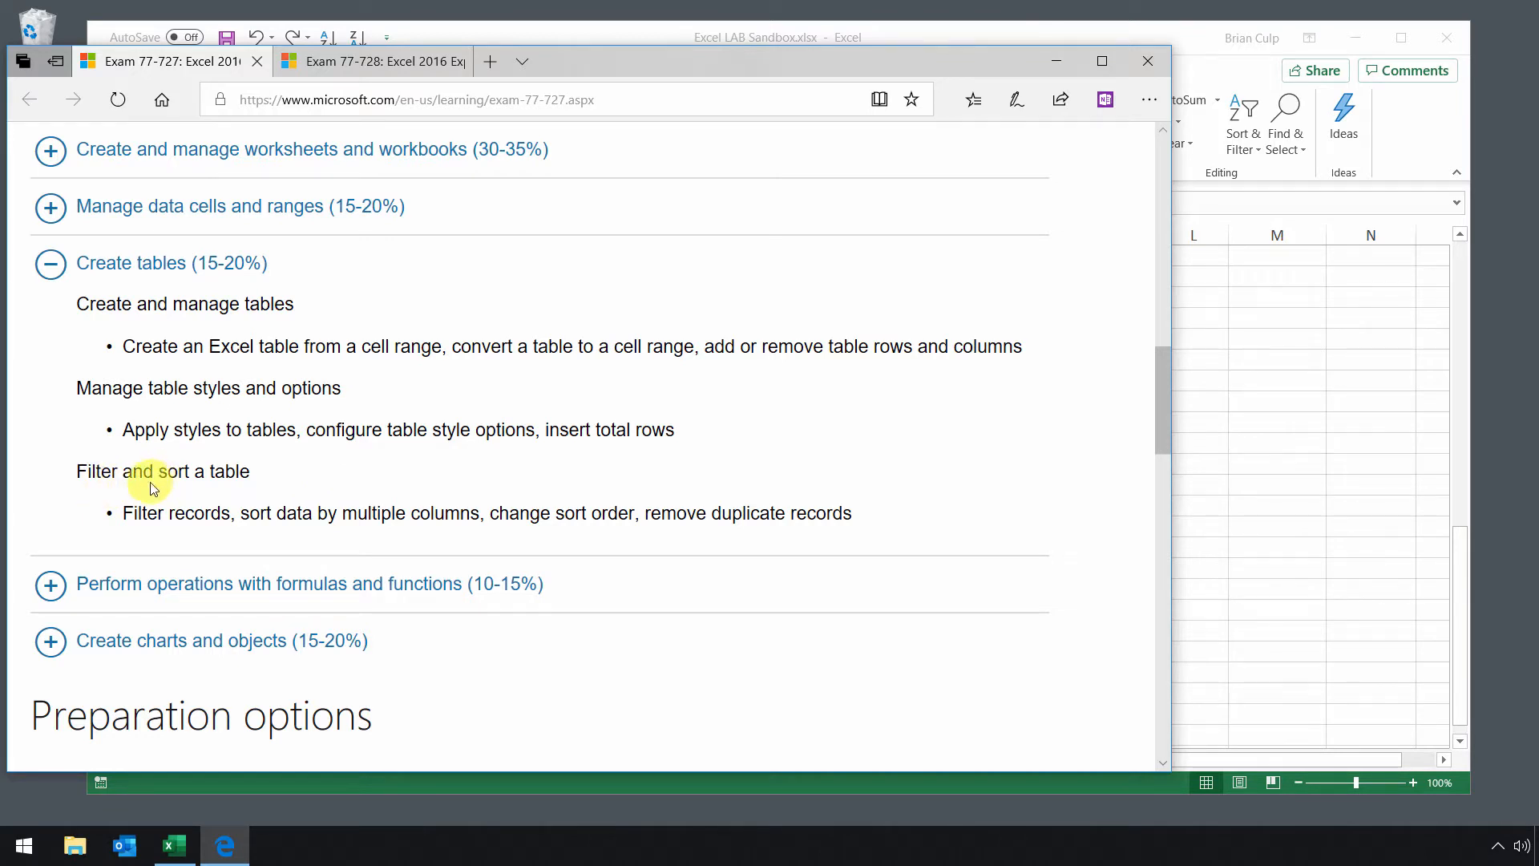
# Switch to Excel and format the Combined named range on the MLS Standings sheet as a grey banded table with headers.
pyautogui.click(1198, 56)
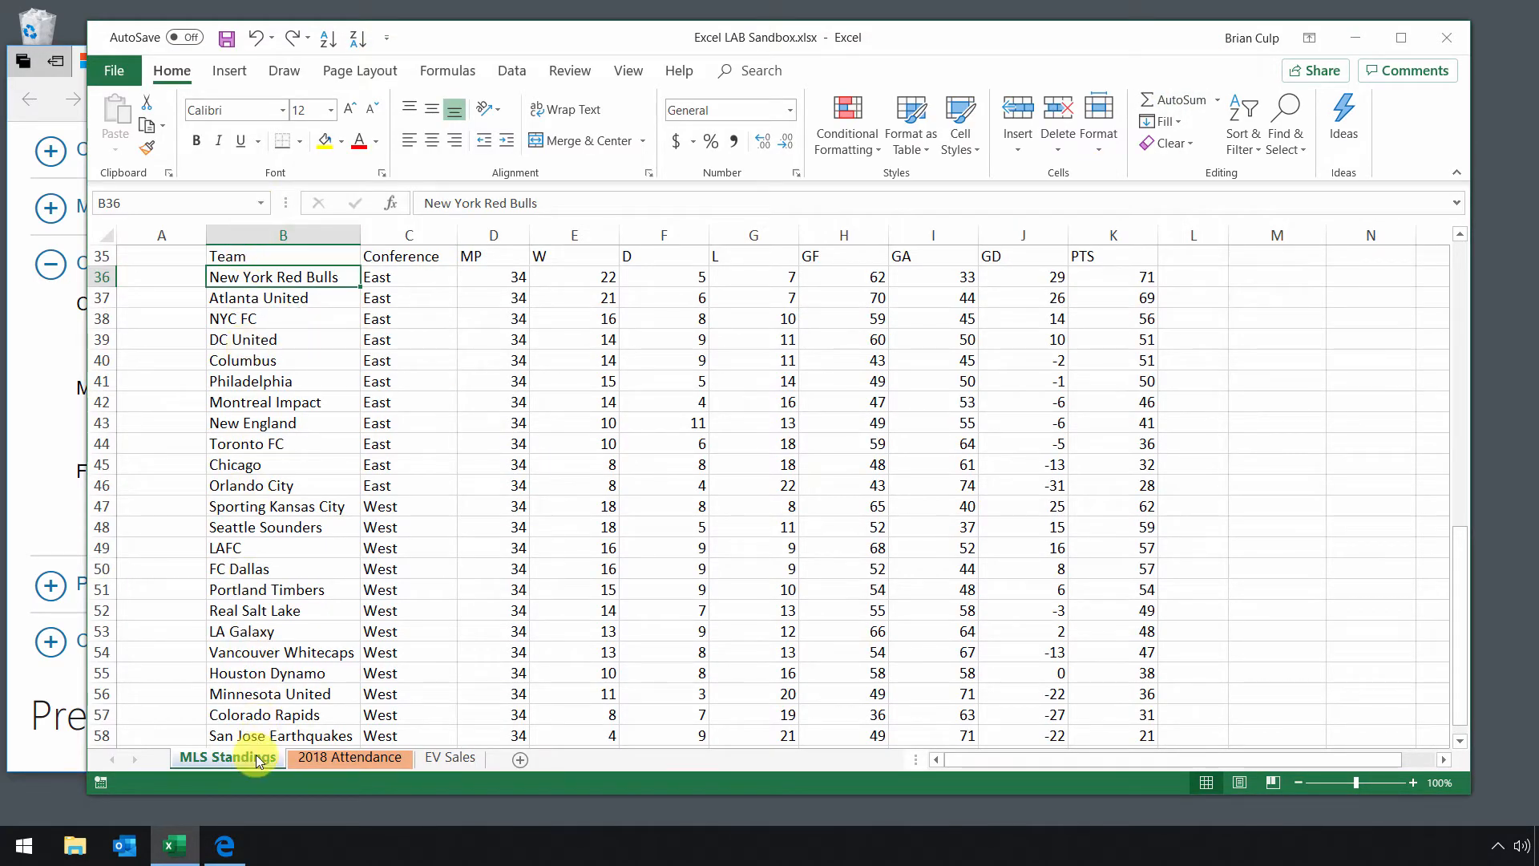
pyautogui.click(260, 203)
pyautogui.click(140, 265)
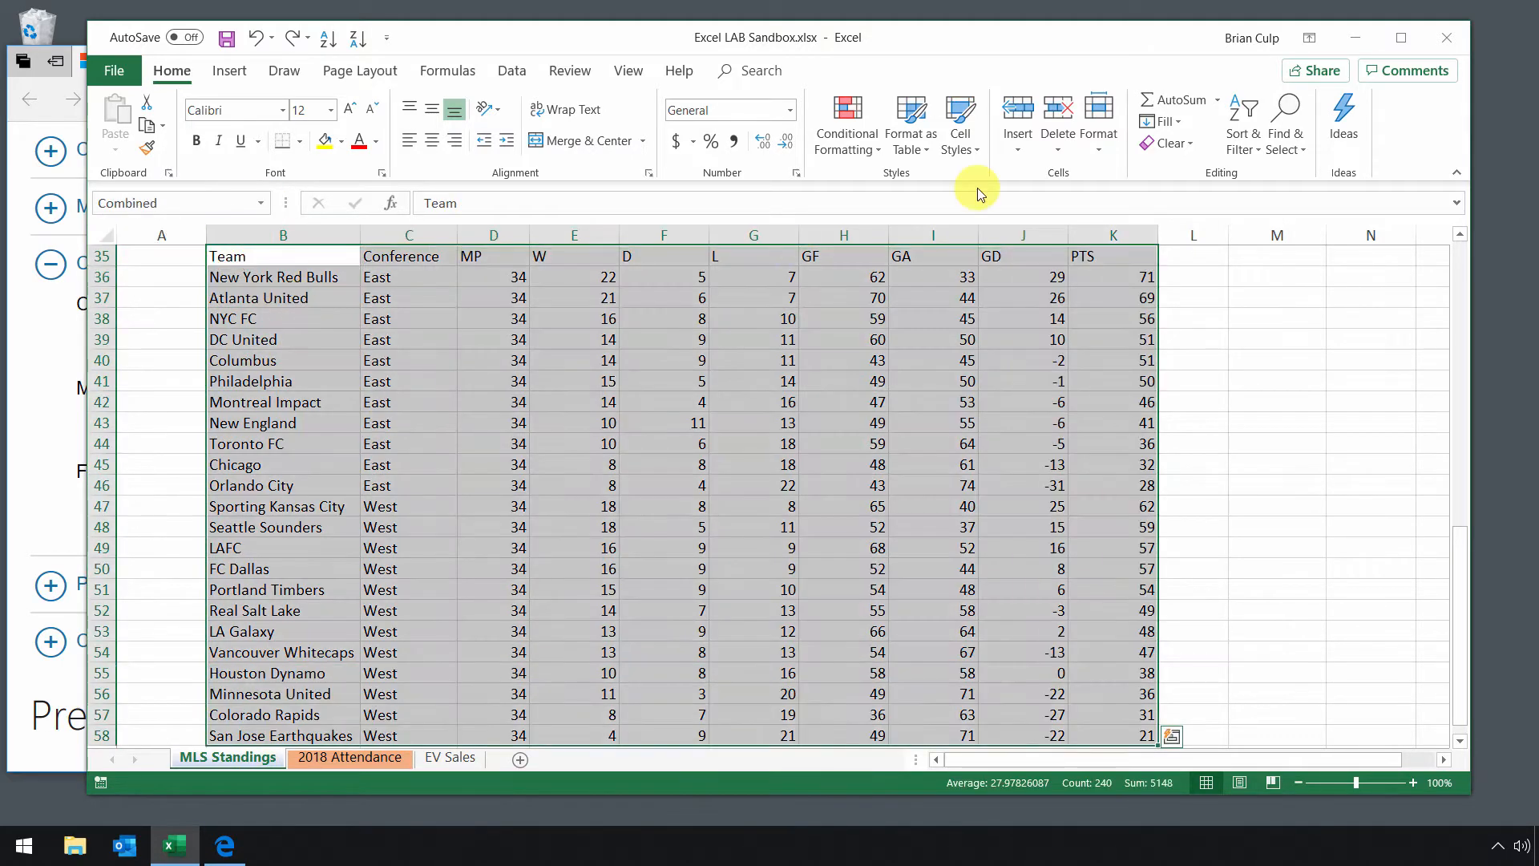
pyautogui.click(895, 157)
pyautogui.click(1143, 384)
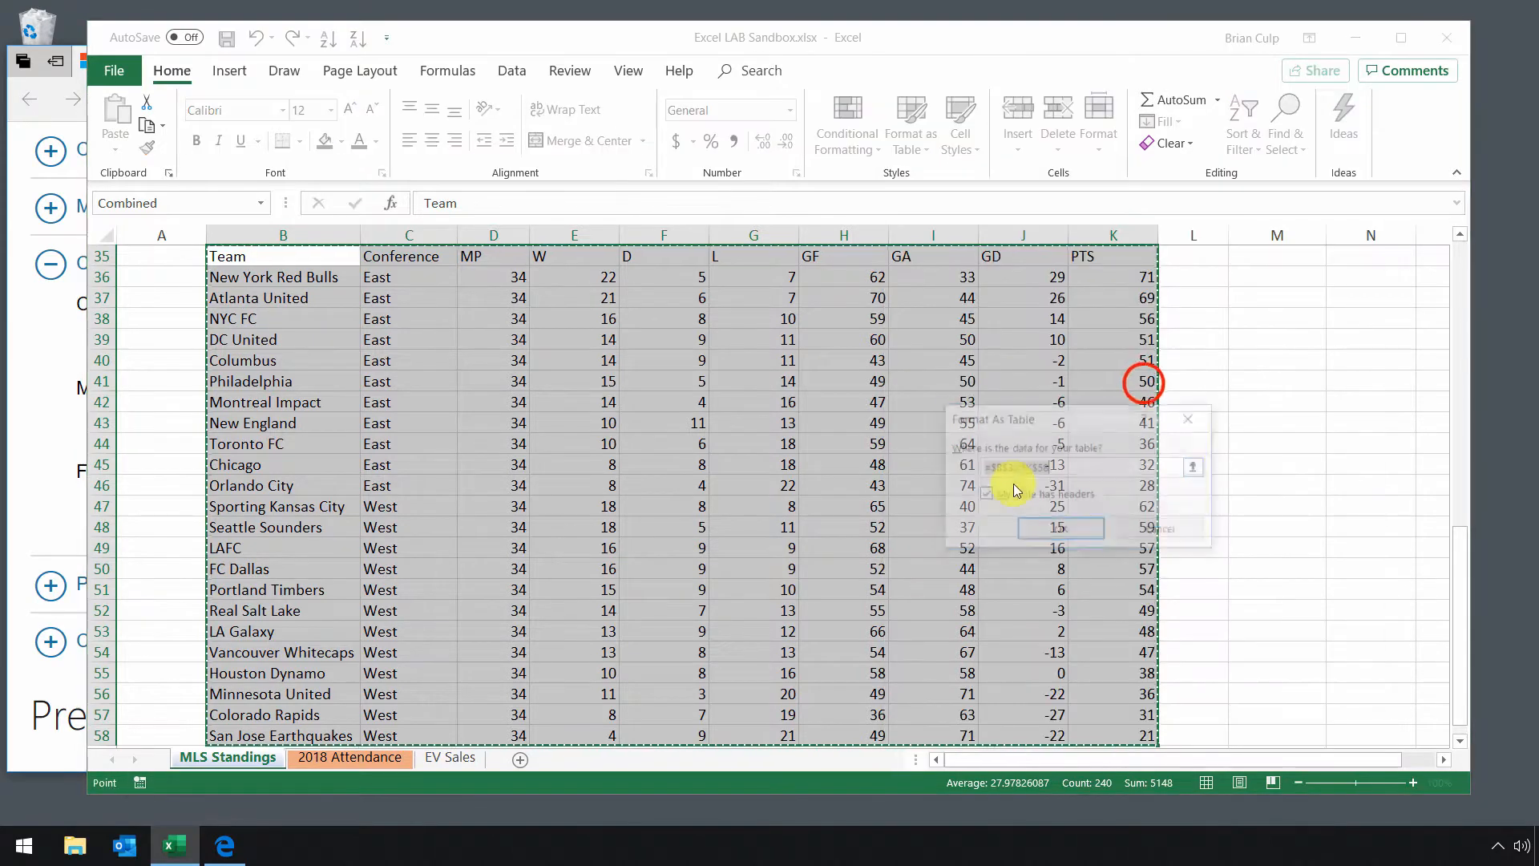
pyautogui.click(1051, 529)
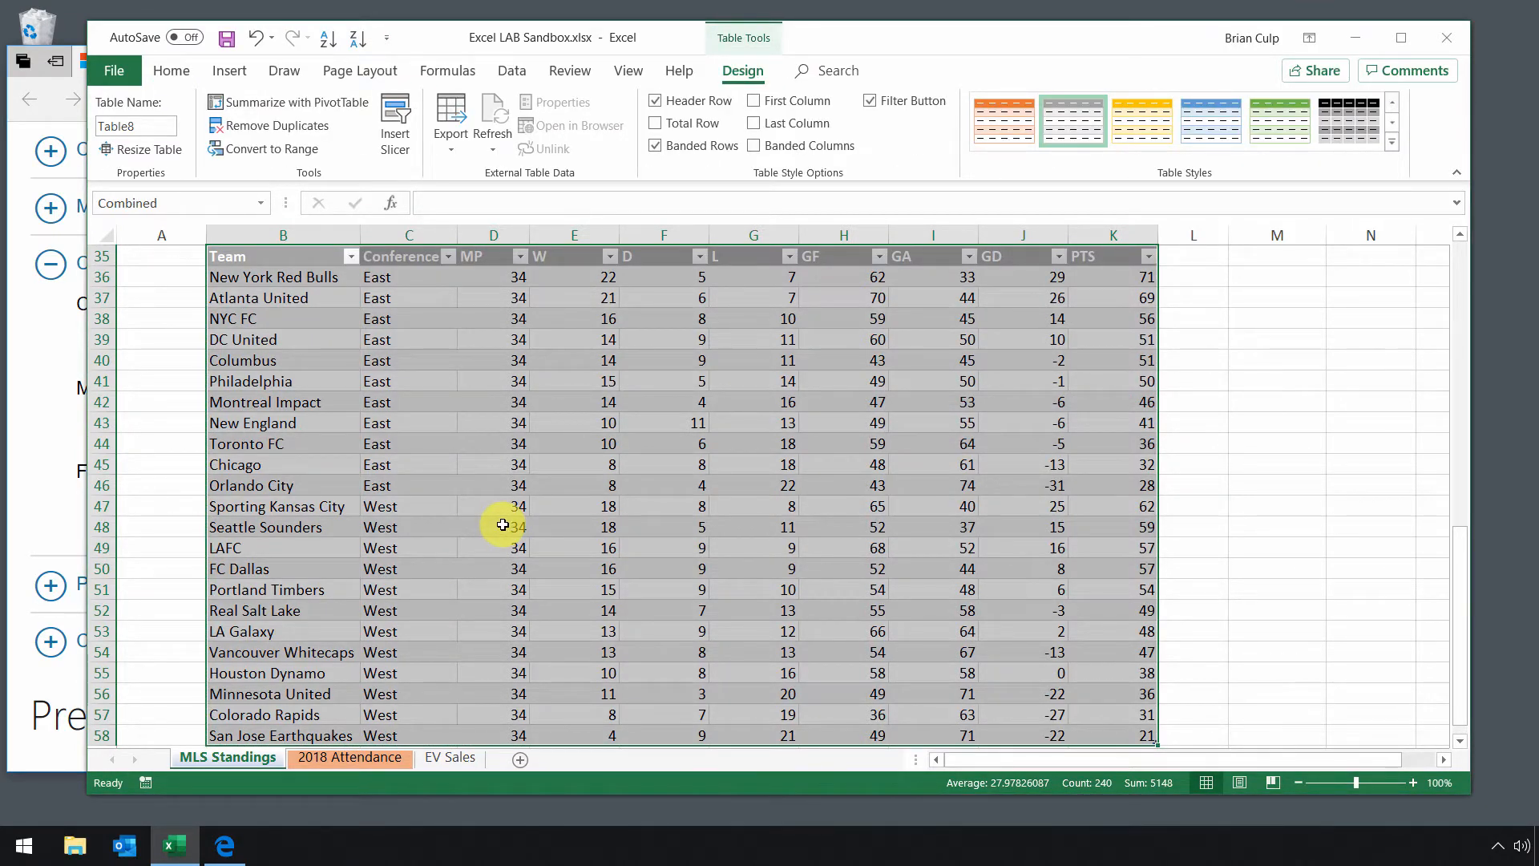
pyautogui.click(302, 299)
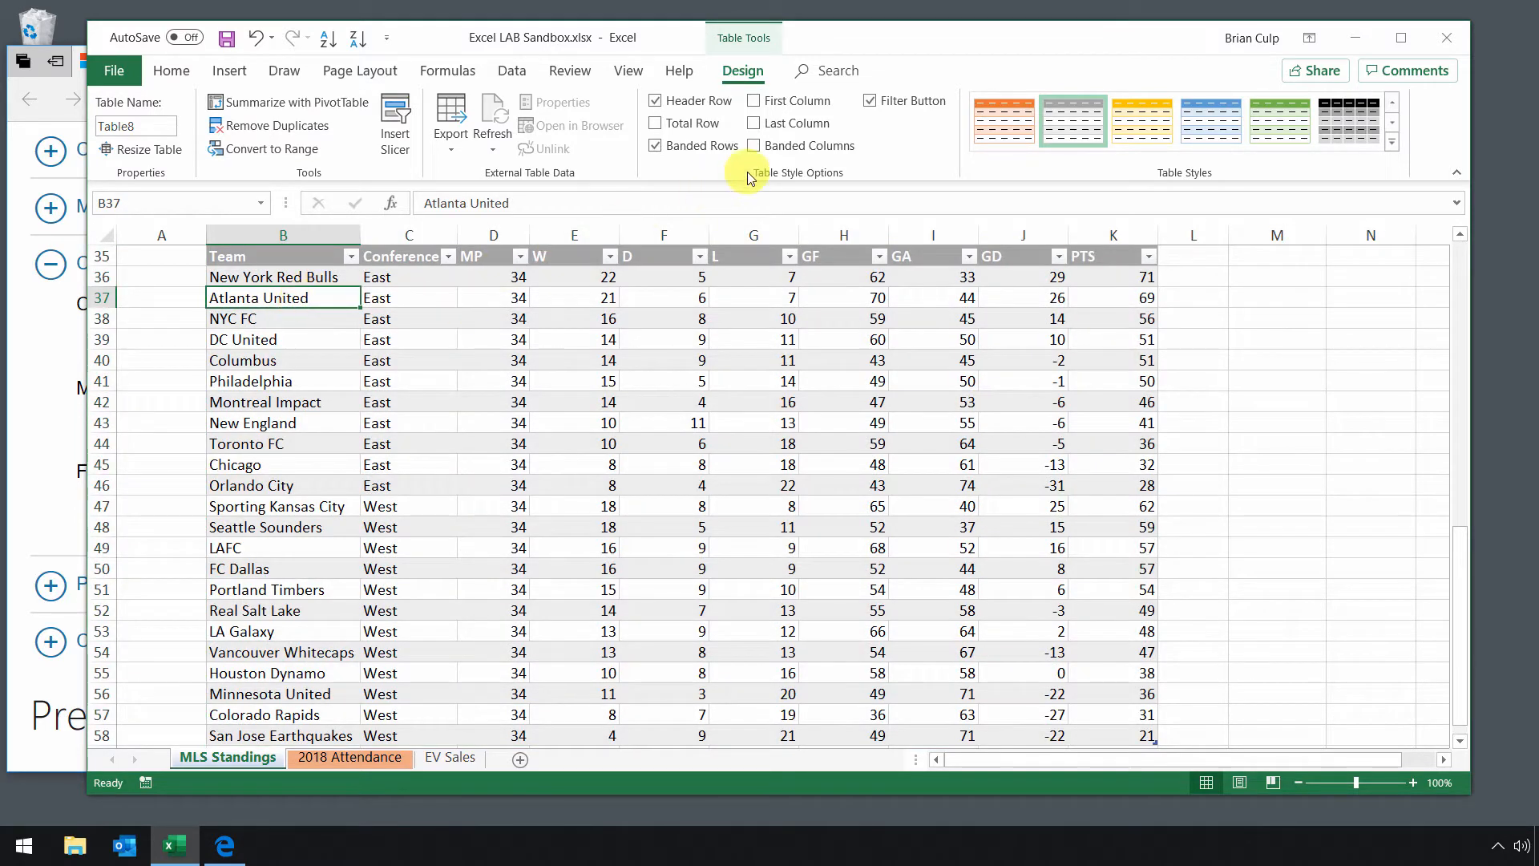
# Turn the standings table's filter buttons off and back on twice.
pyautogui.click(868, 101)
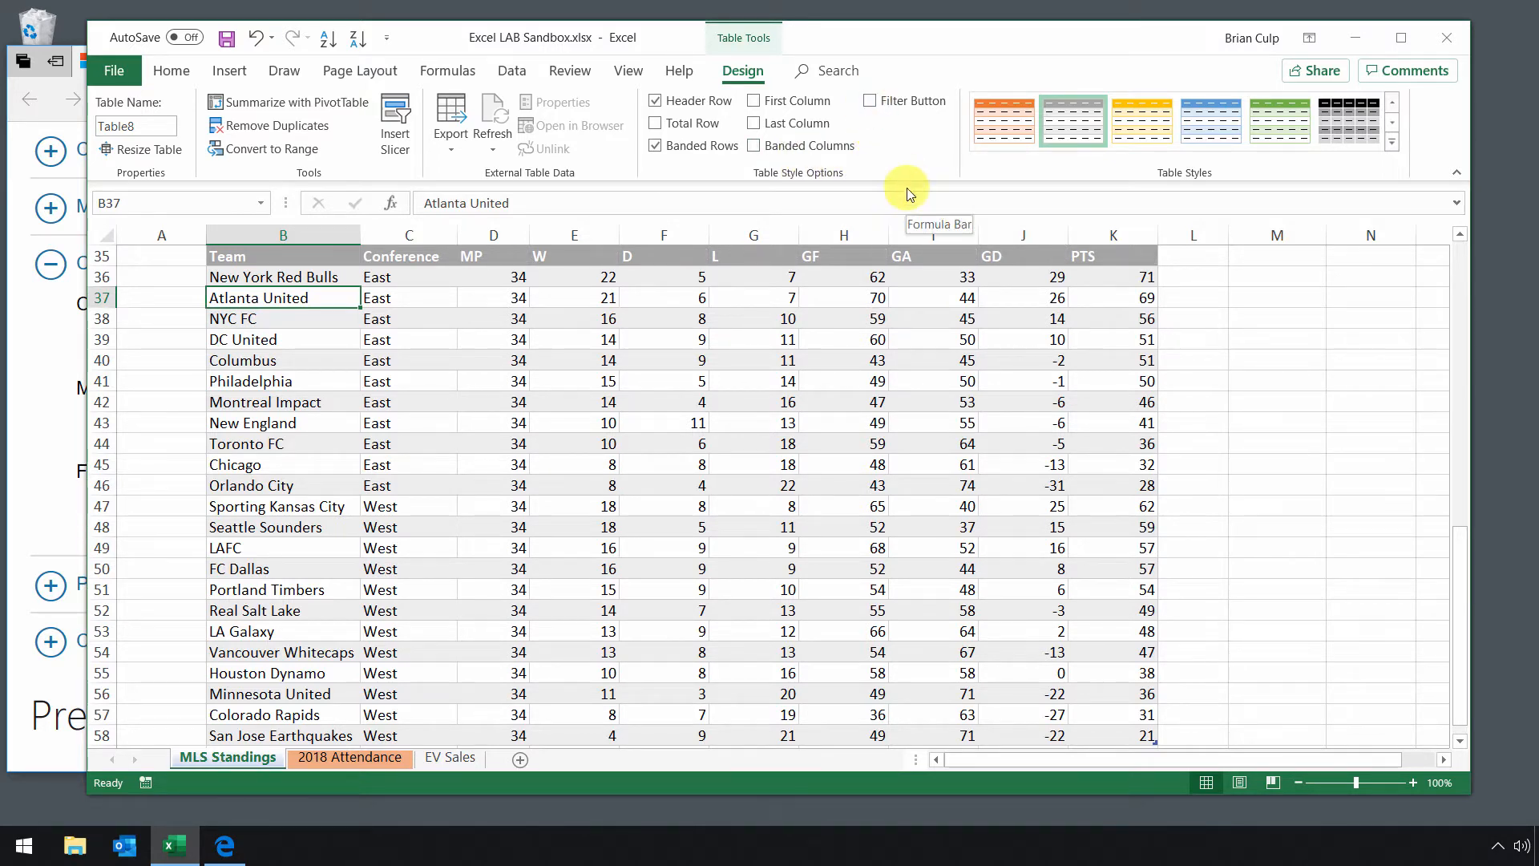
pyautogui.click(869, 101)
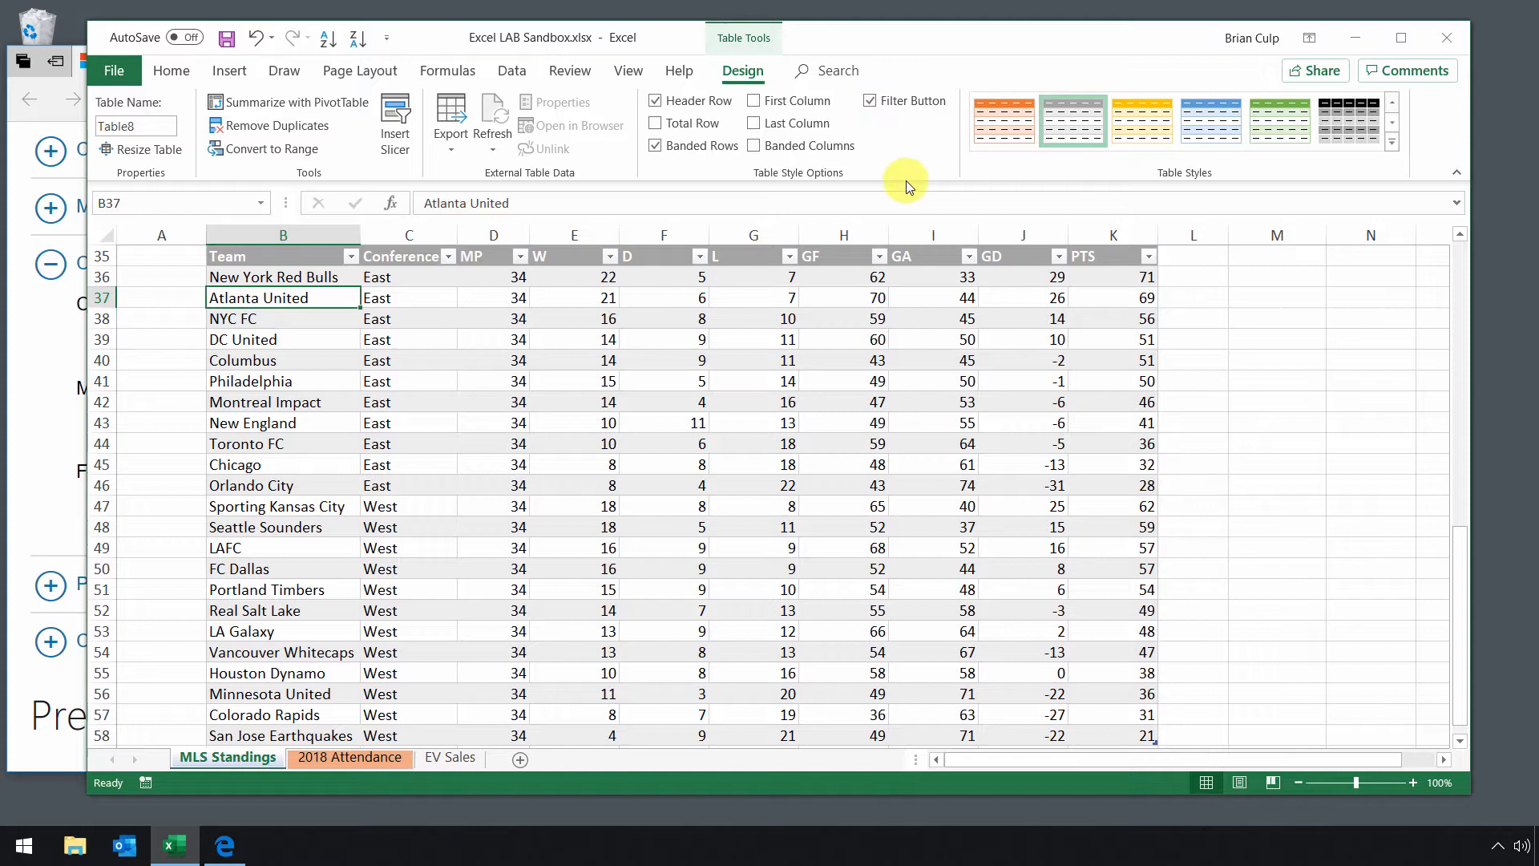
pyautogui.click(870, 102)
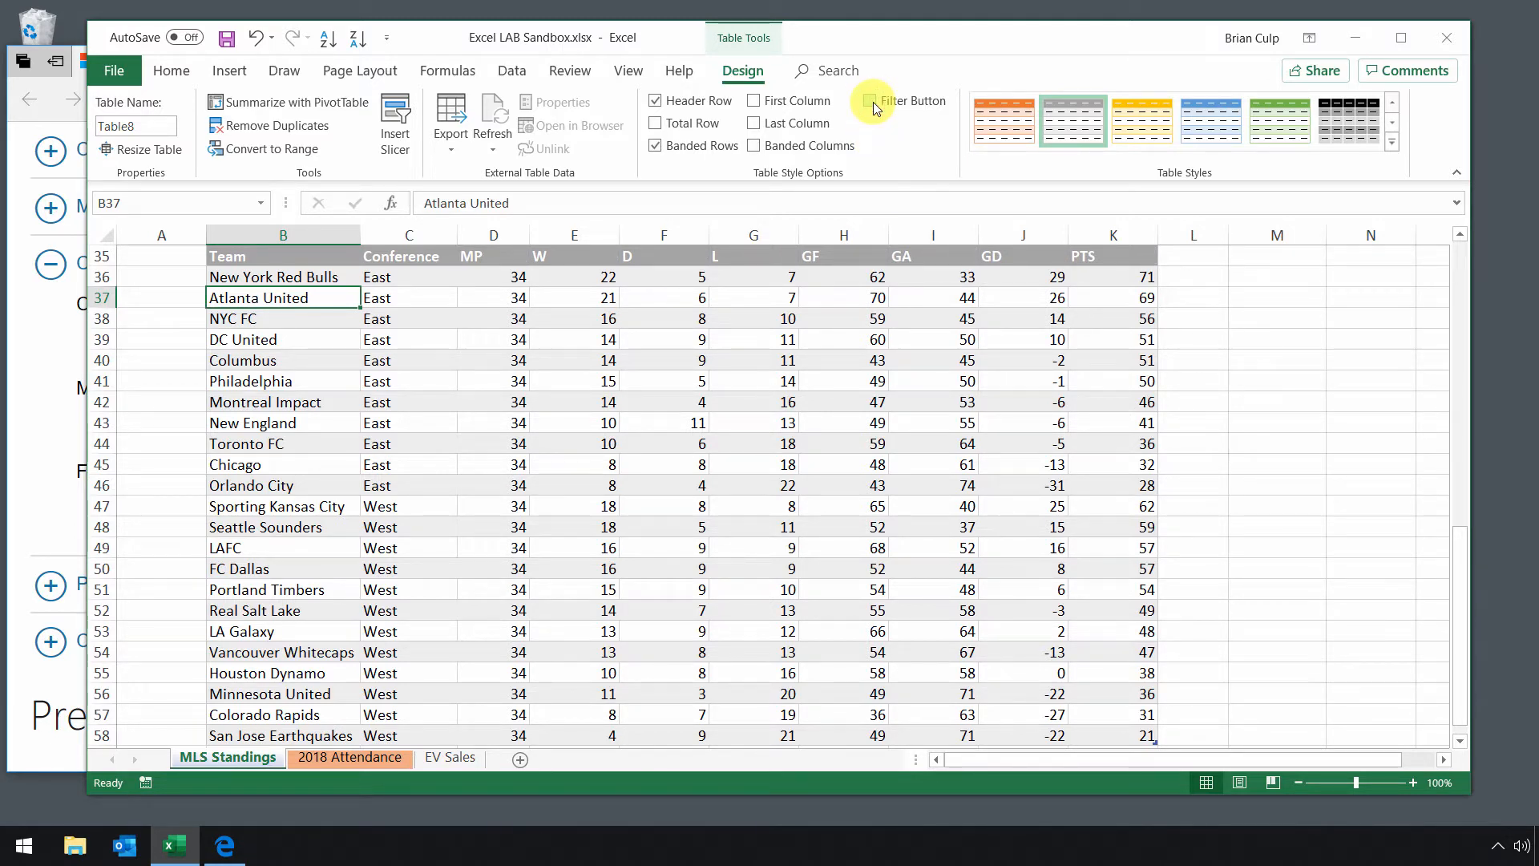
pyautogui.click(871, 102)
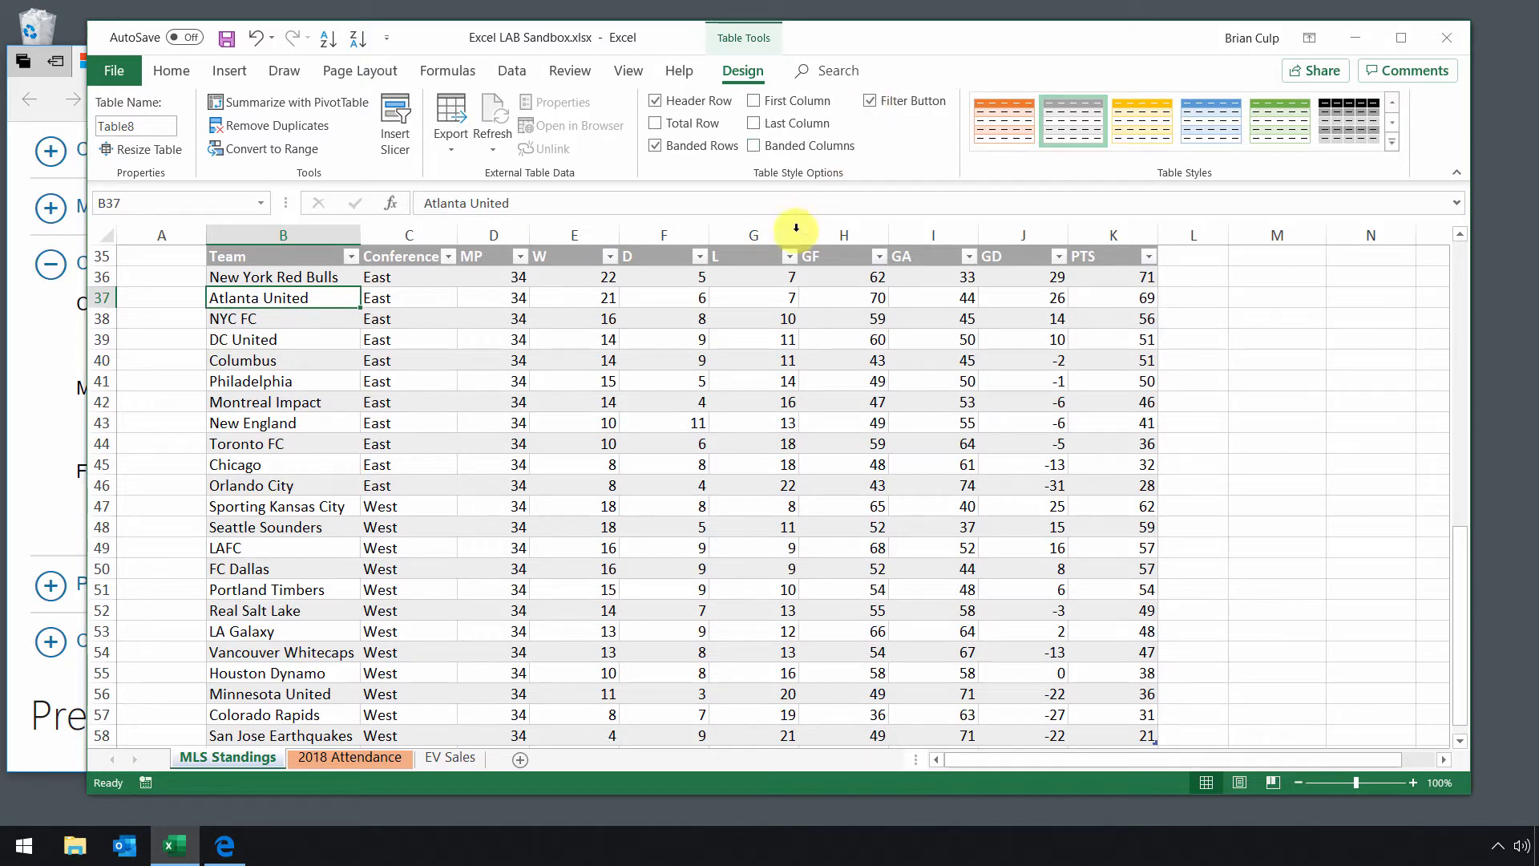
pyautogui.click(171, 302)
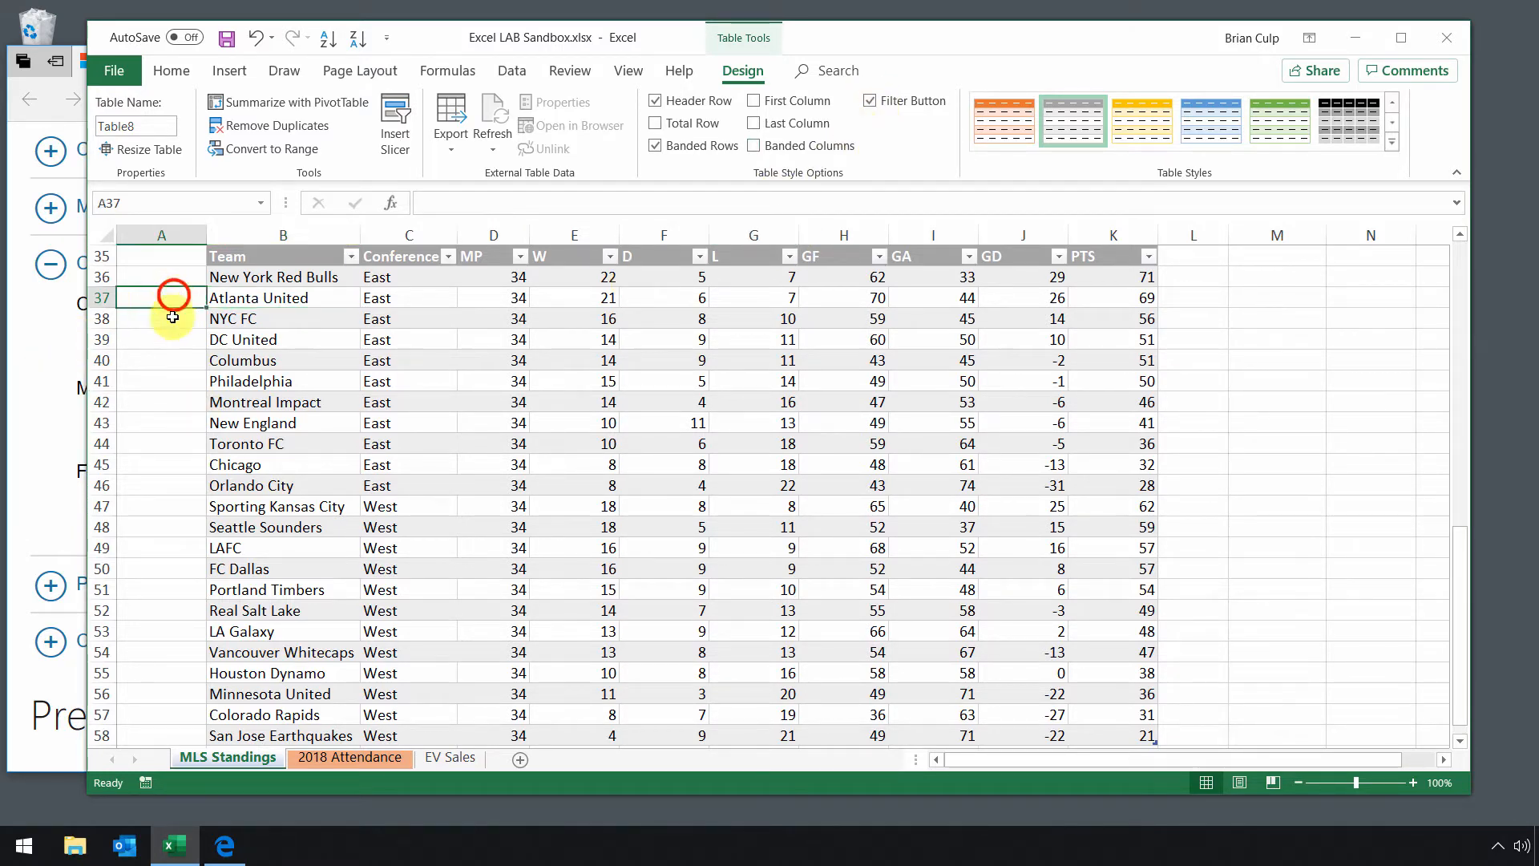
pyautogui.click(281, 301)
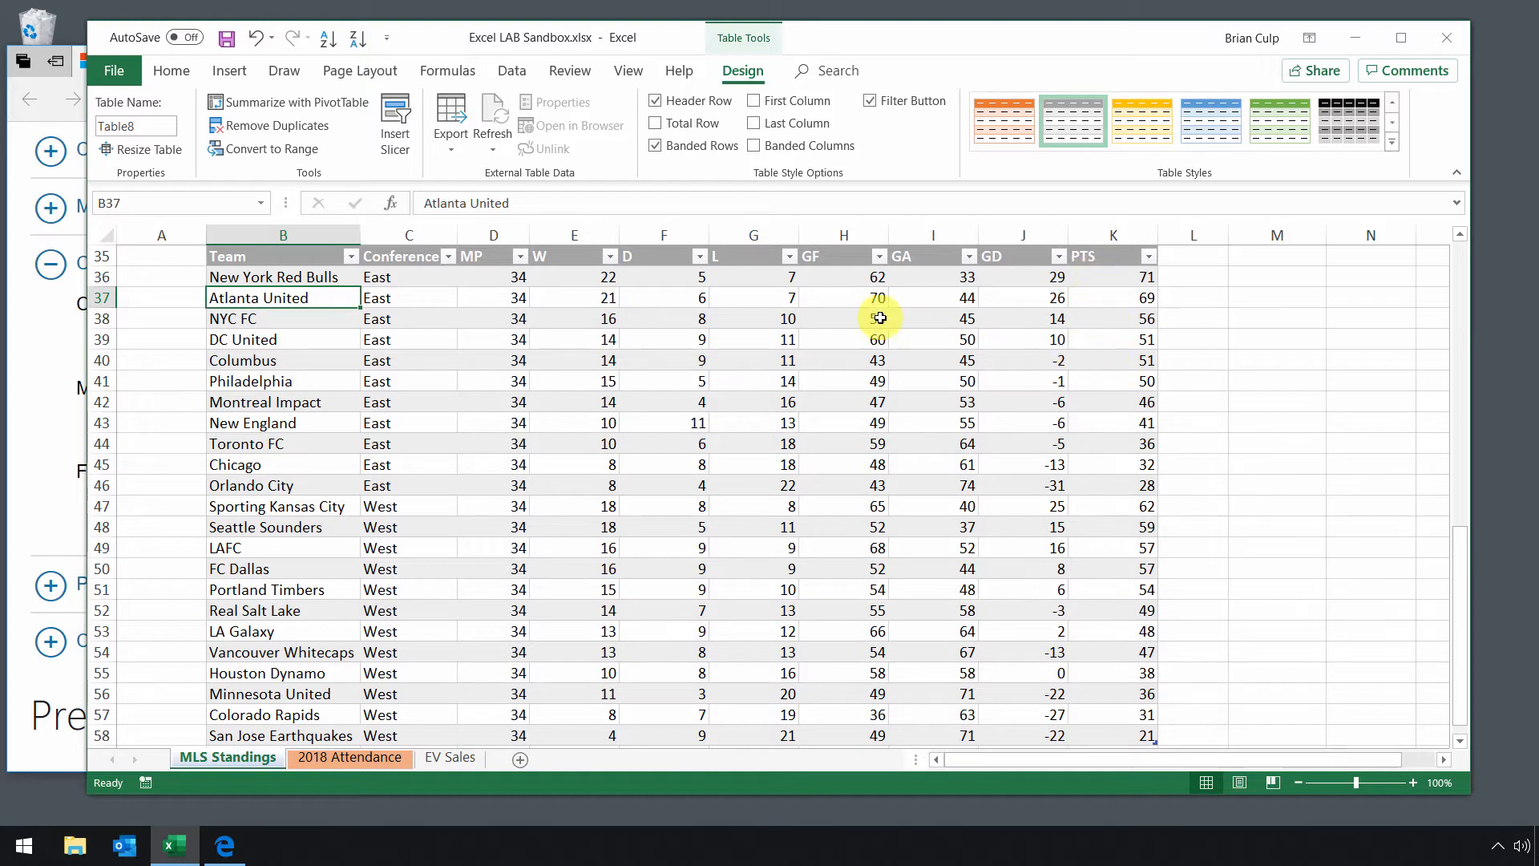
# Sort the standings table by the L column from largest to smallest, and by Conference from A to Z.
pyautogui.click(789, 257)
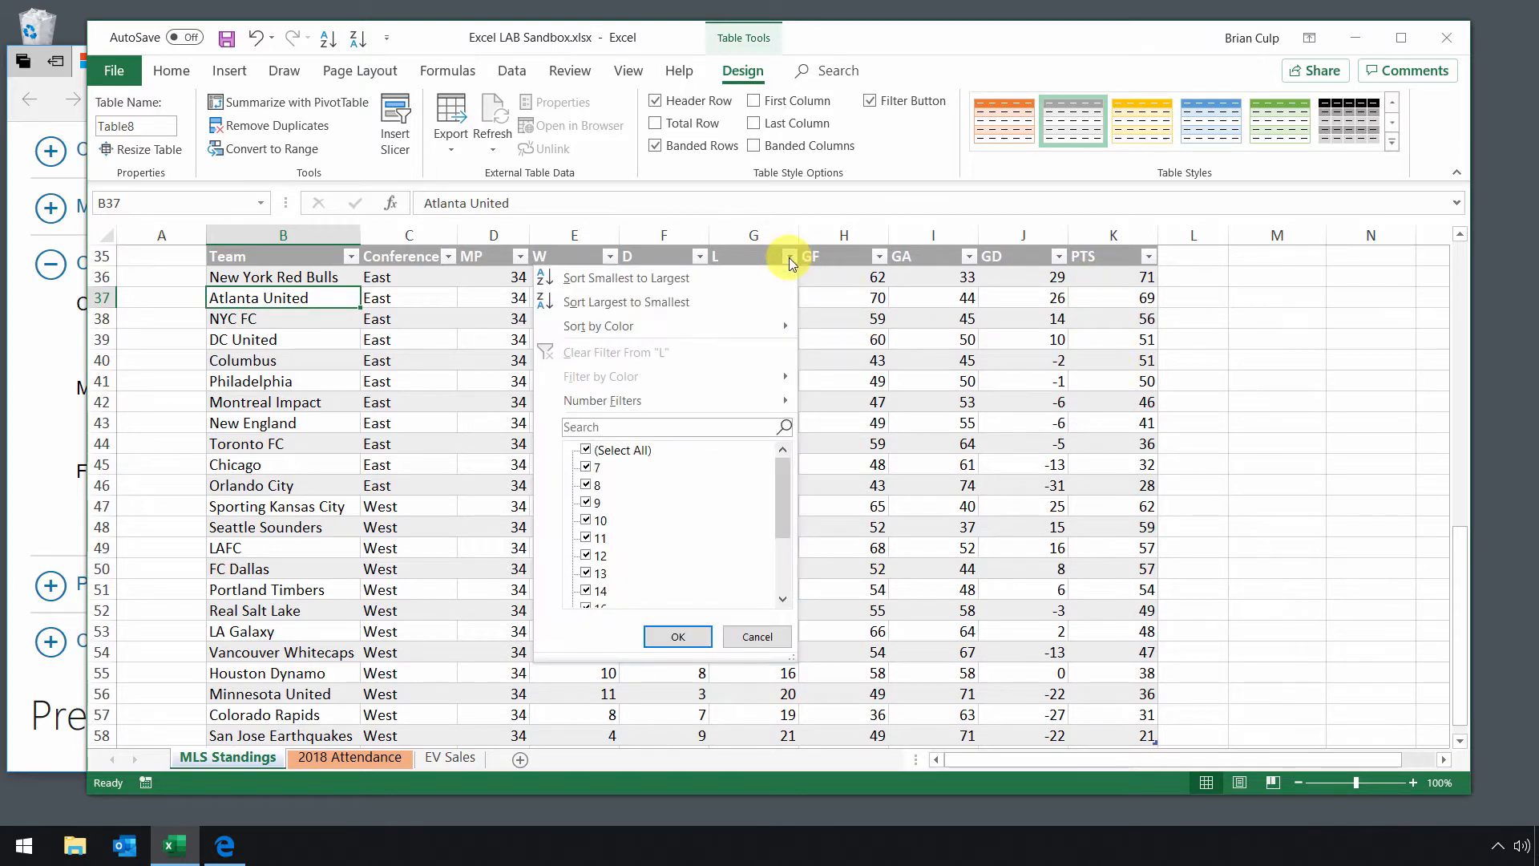
pyautogui.click(719, 303)
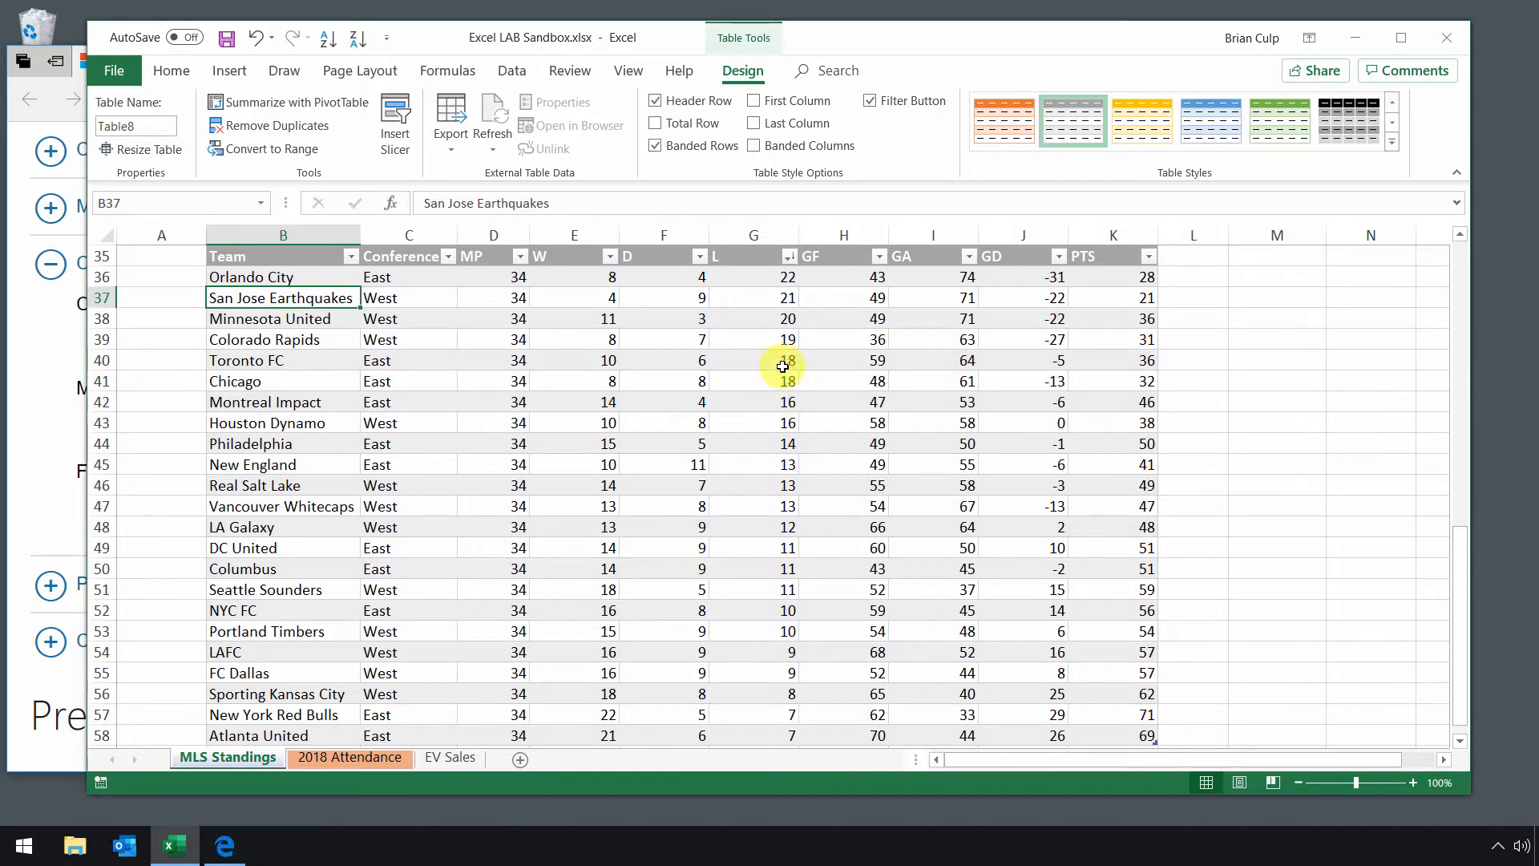
pyautogui.click(449, 256)
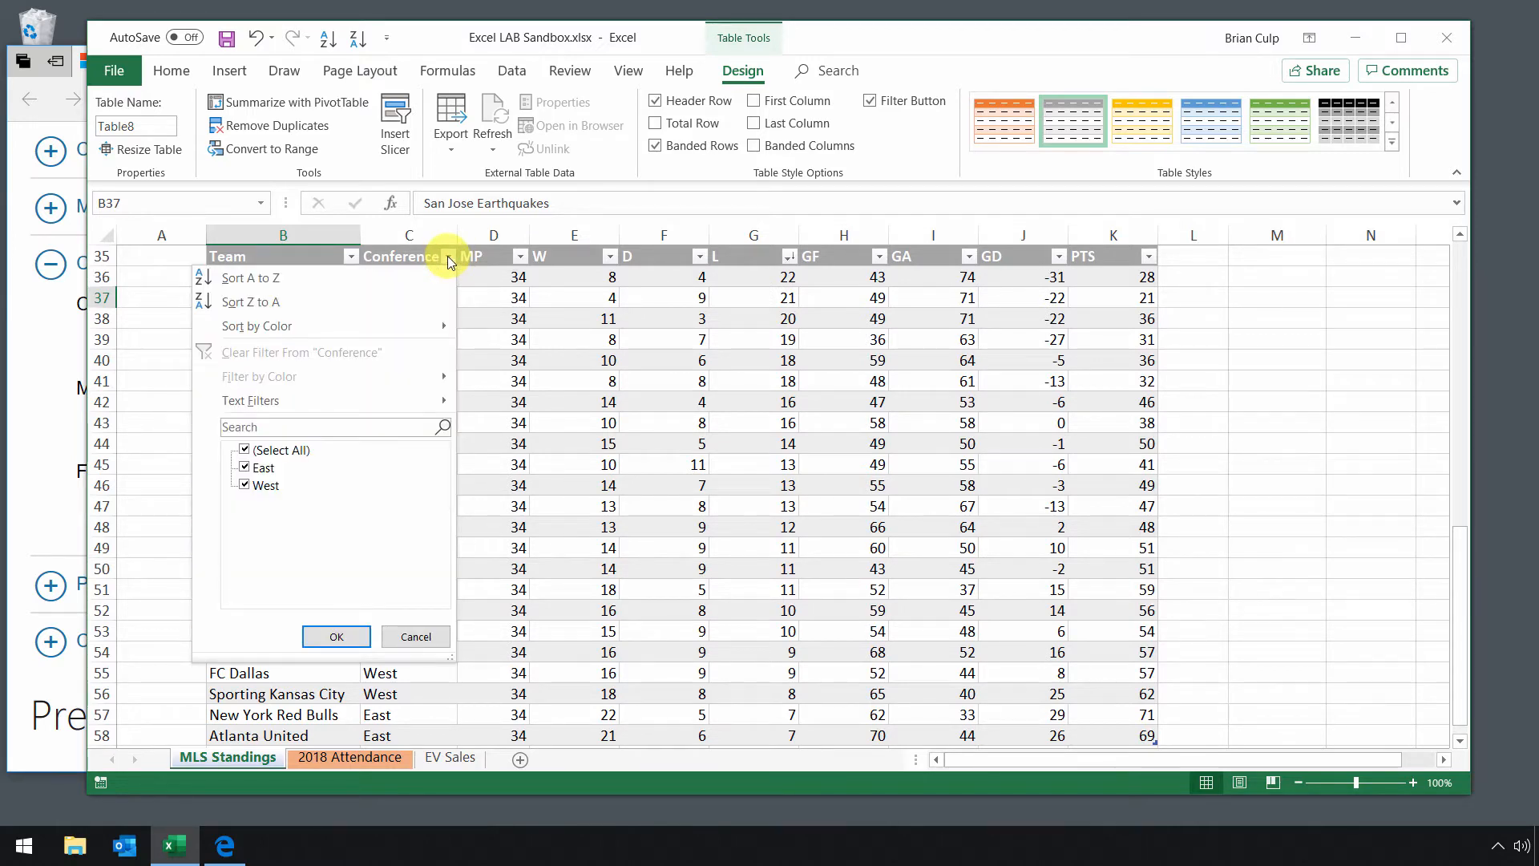
pyautogui.click(429, 277)
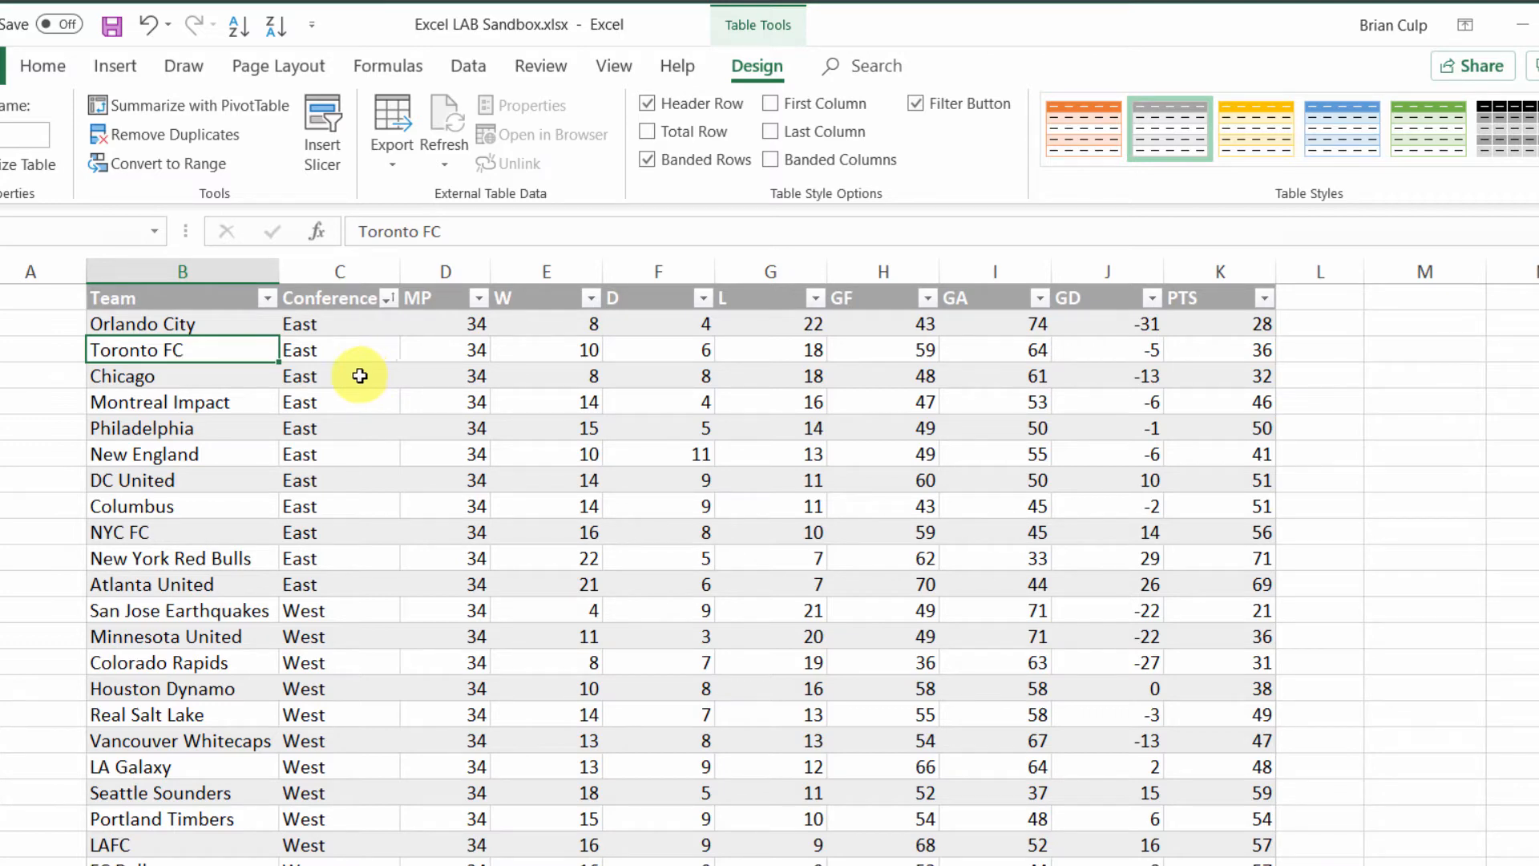
# Set up a custom sort of the standings table with three levels: GD, then Conference, then W.
pyautogui.click(51, 66)
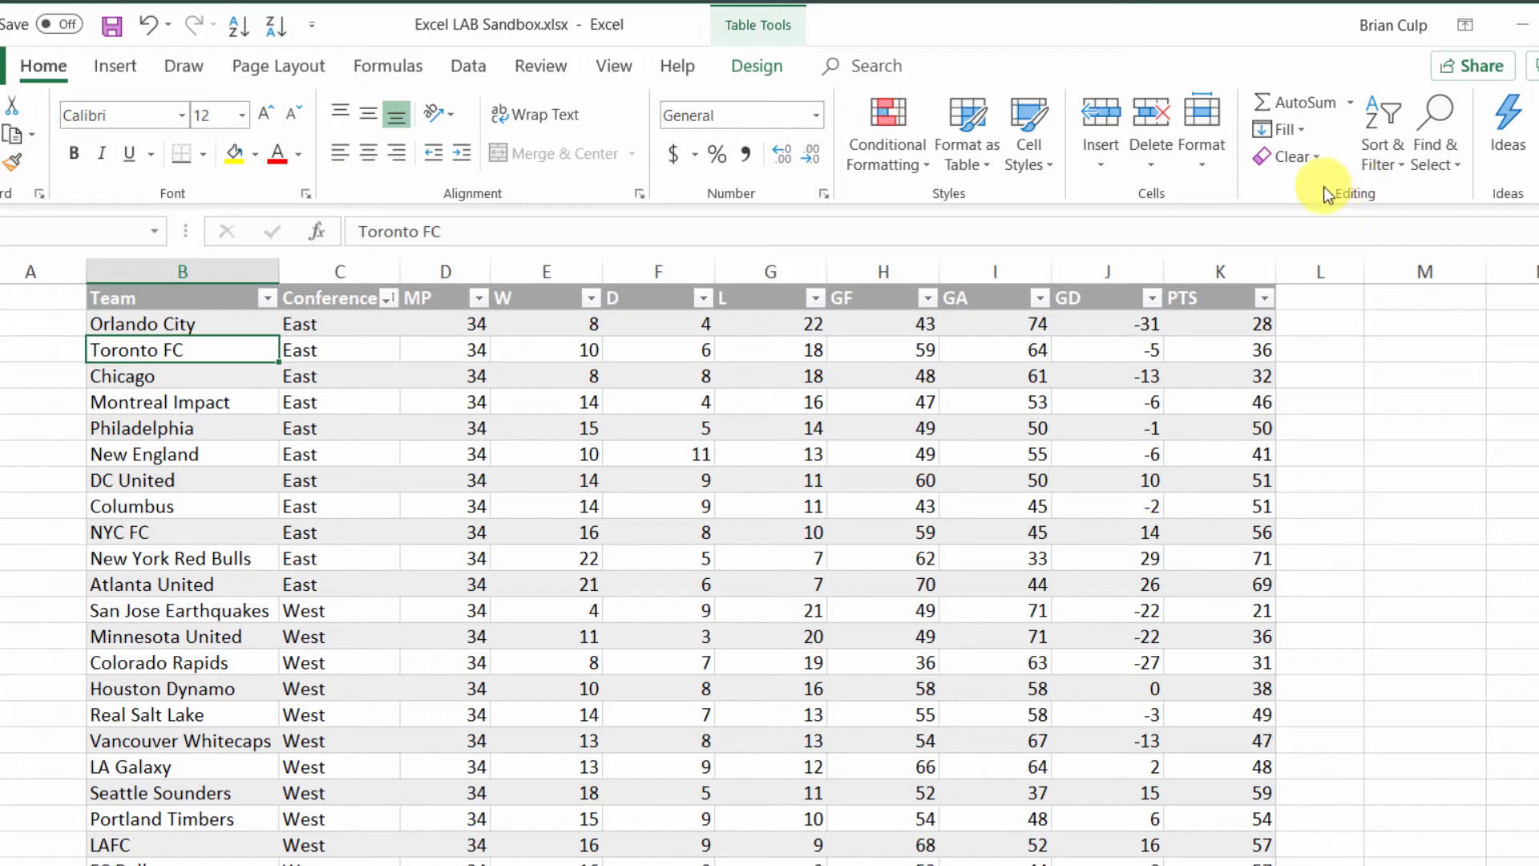
pyautogui.click(1387, 165)
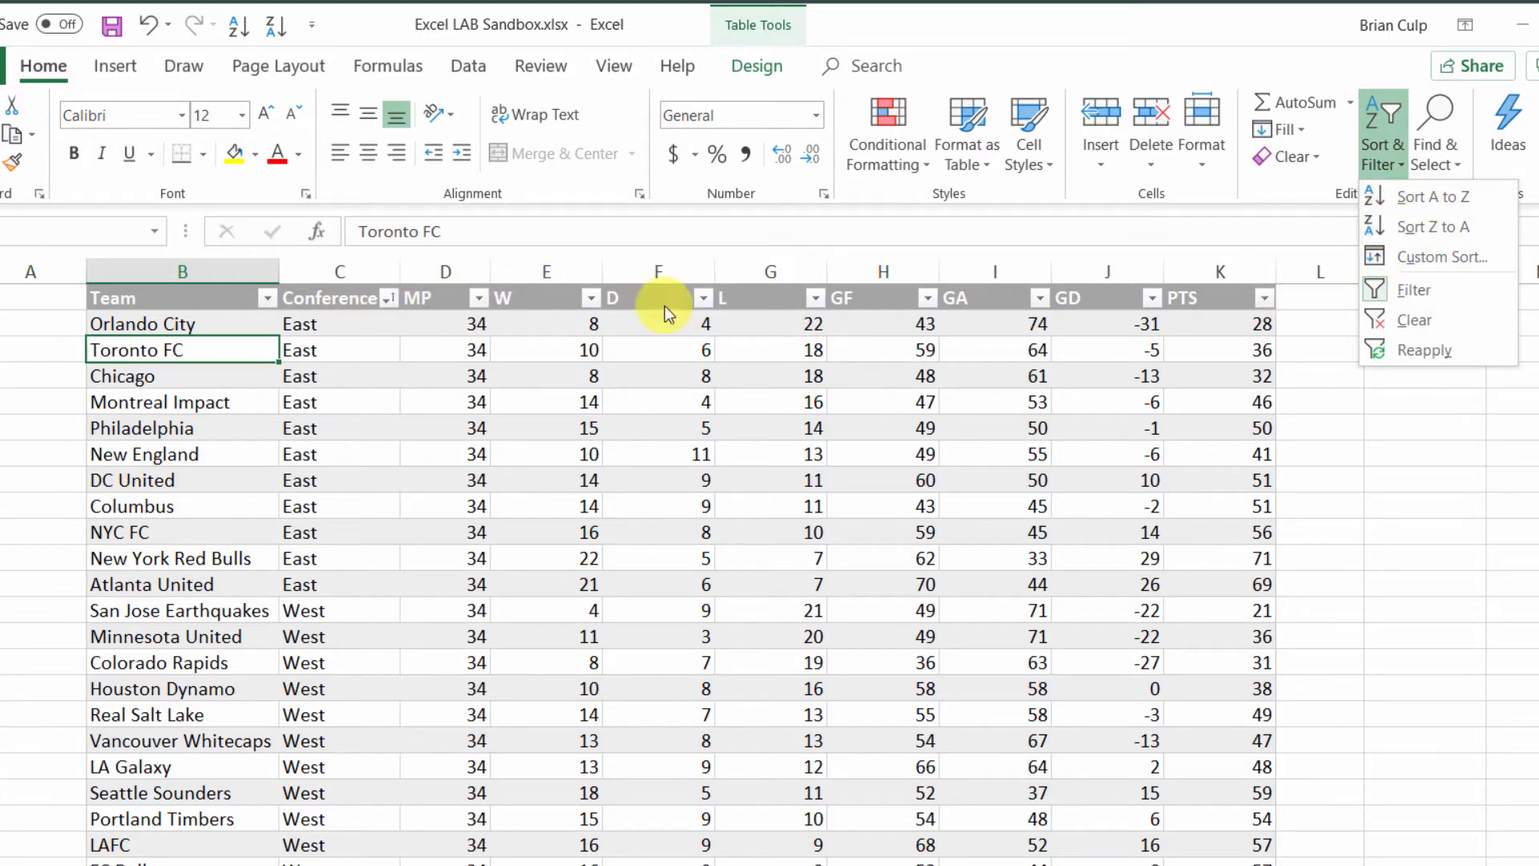
pyautogui.click(1396, 256)
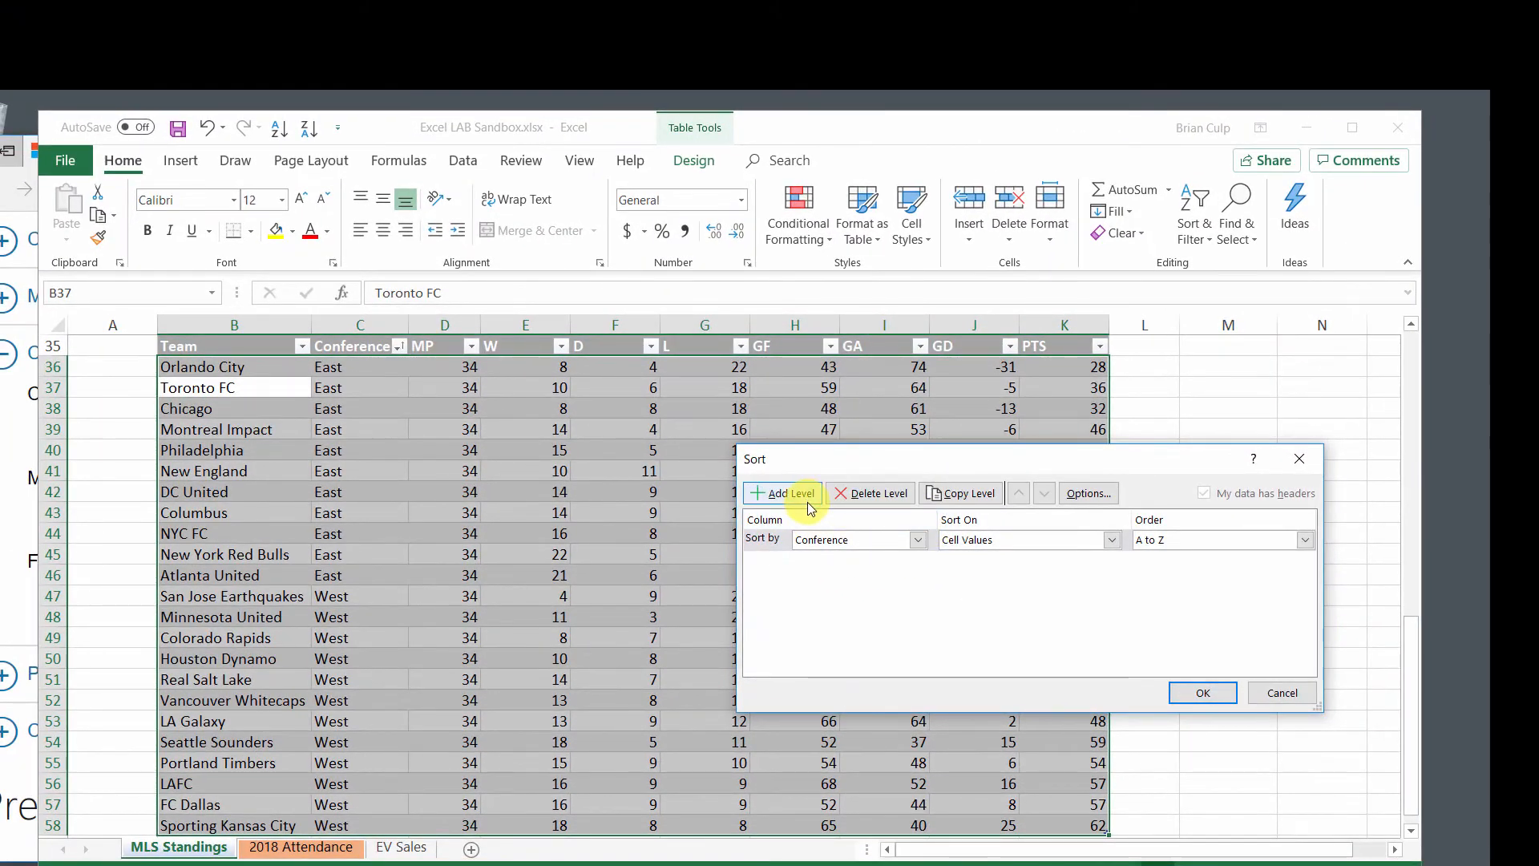
pyautogui.click(918, 540)
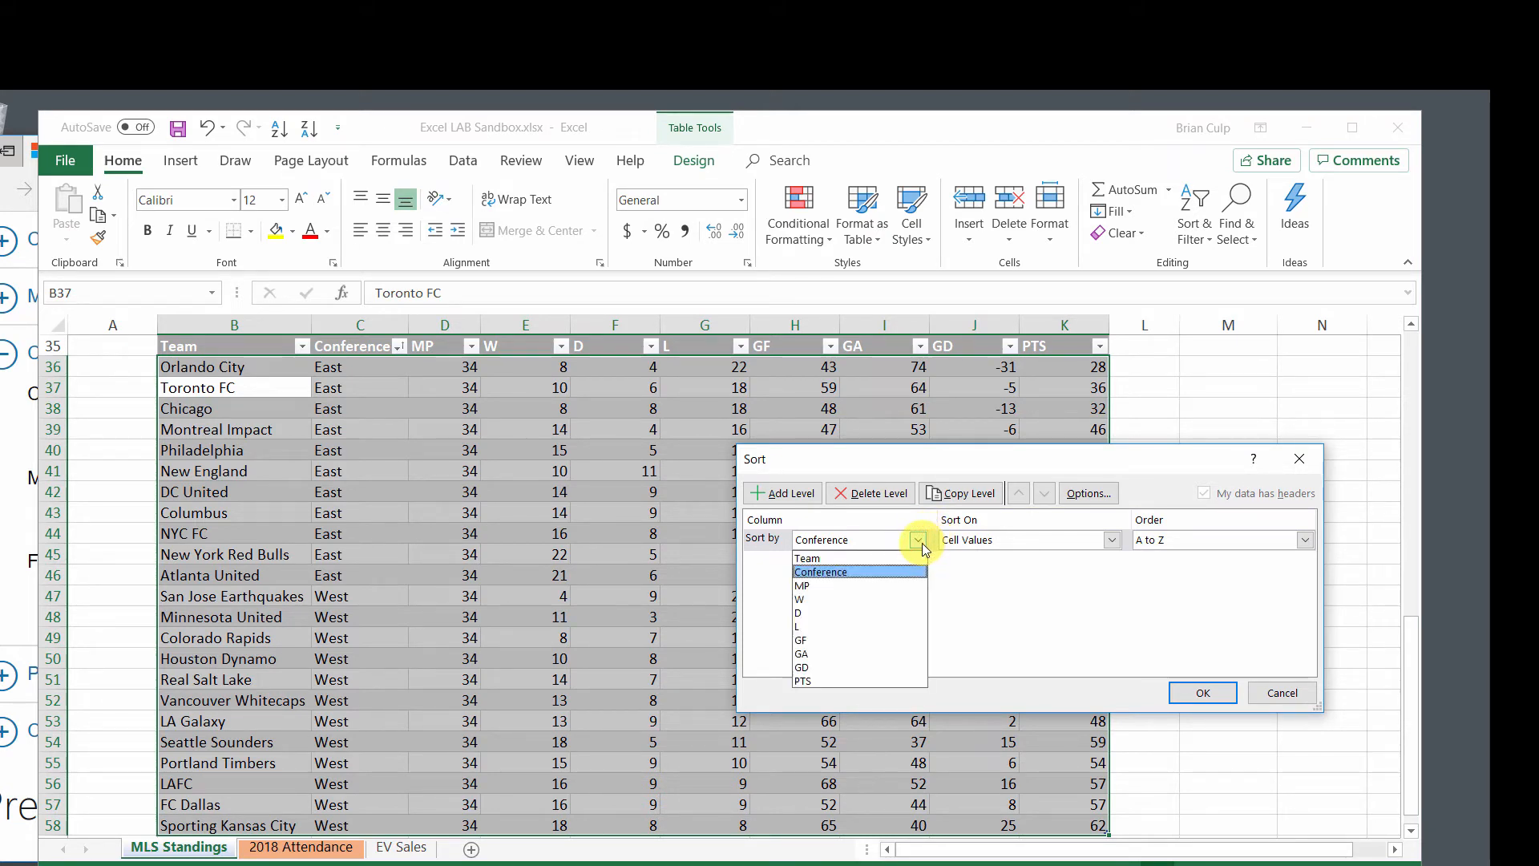
pyautogui.click(844, 666)
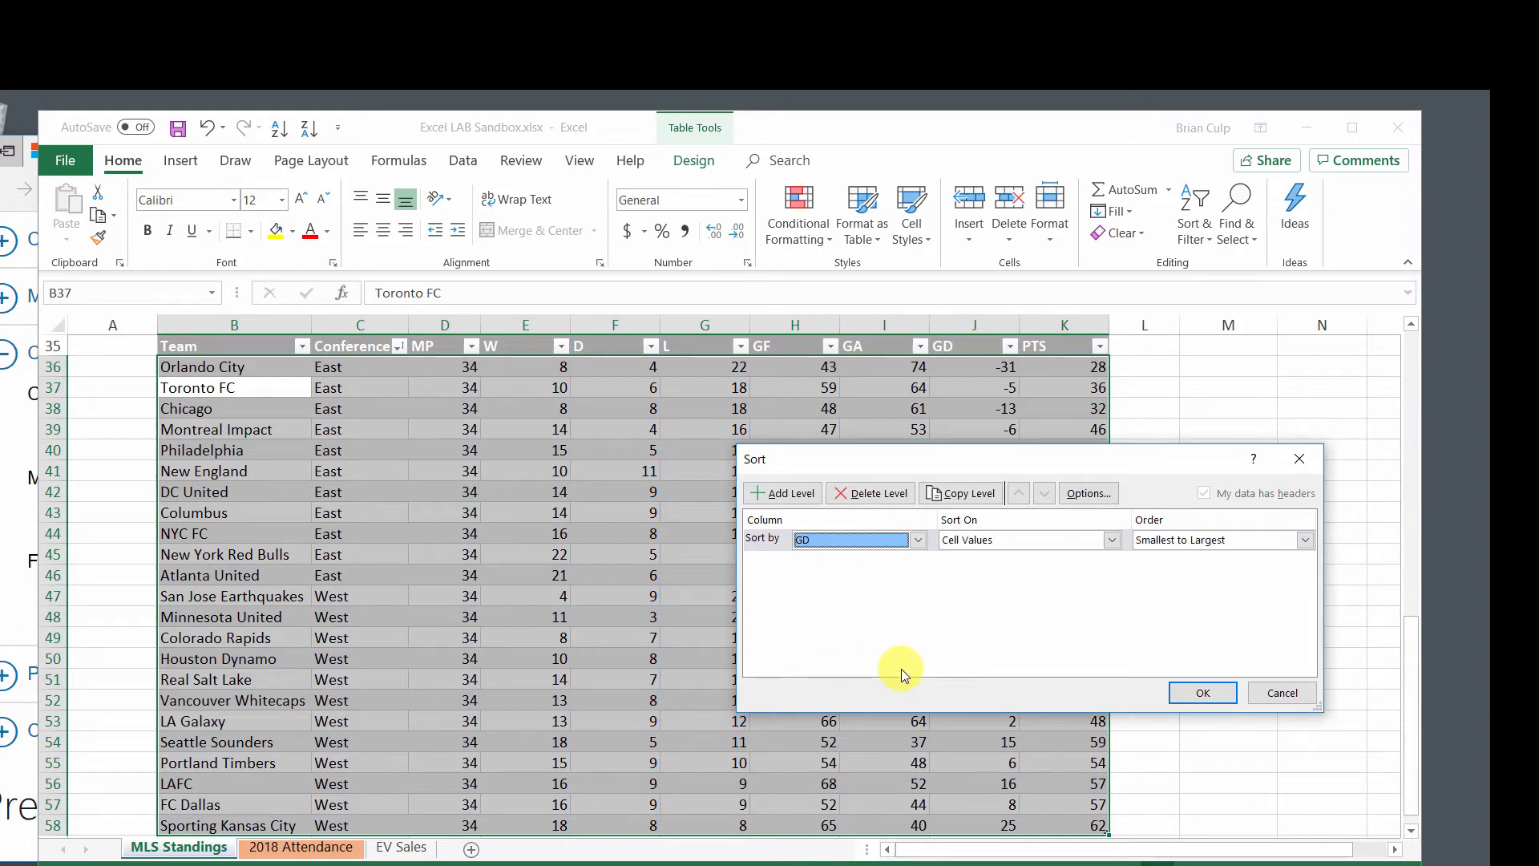
pyautogui.click(794, 494)
pyautogui.click(918, 561)
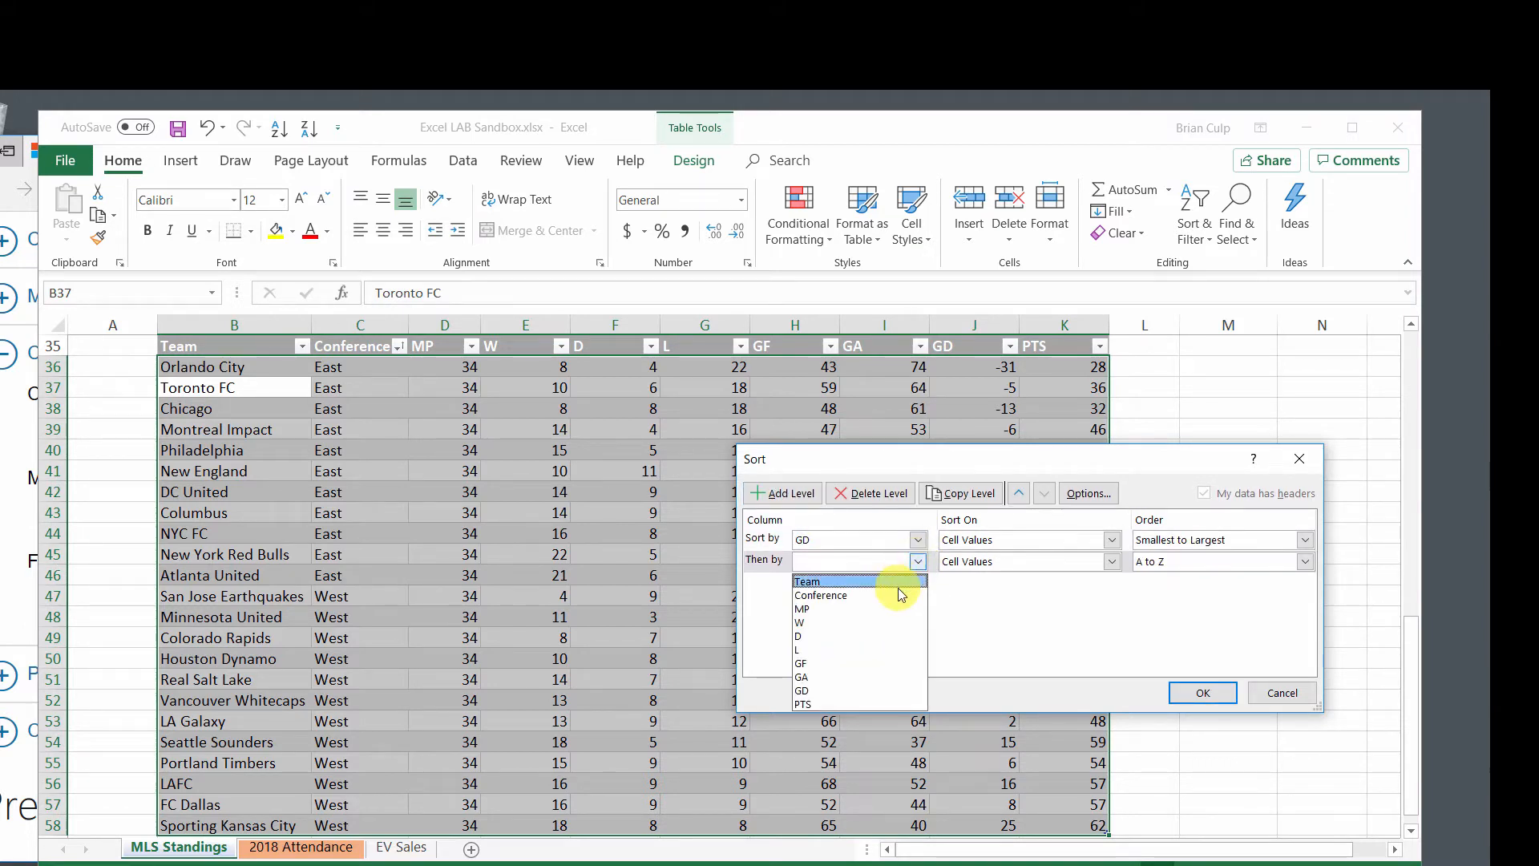
pyautogui.click(900, 594)
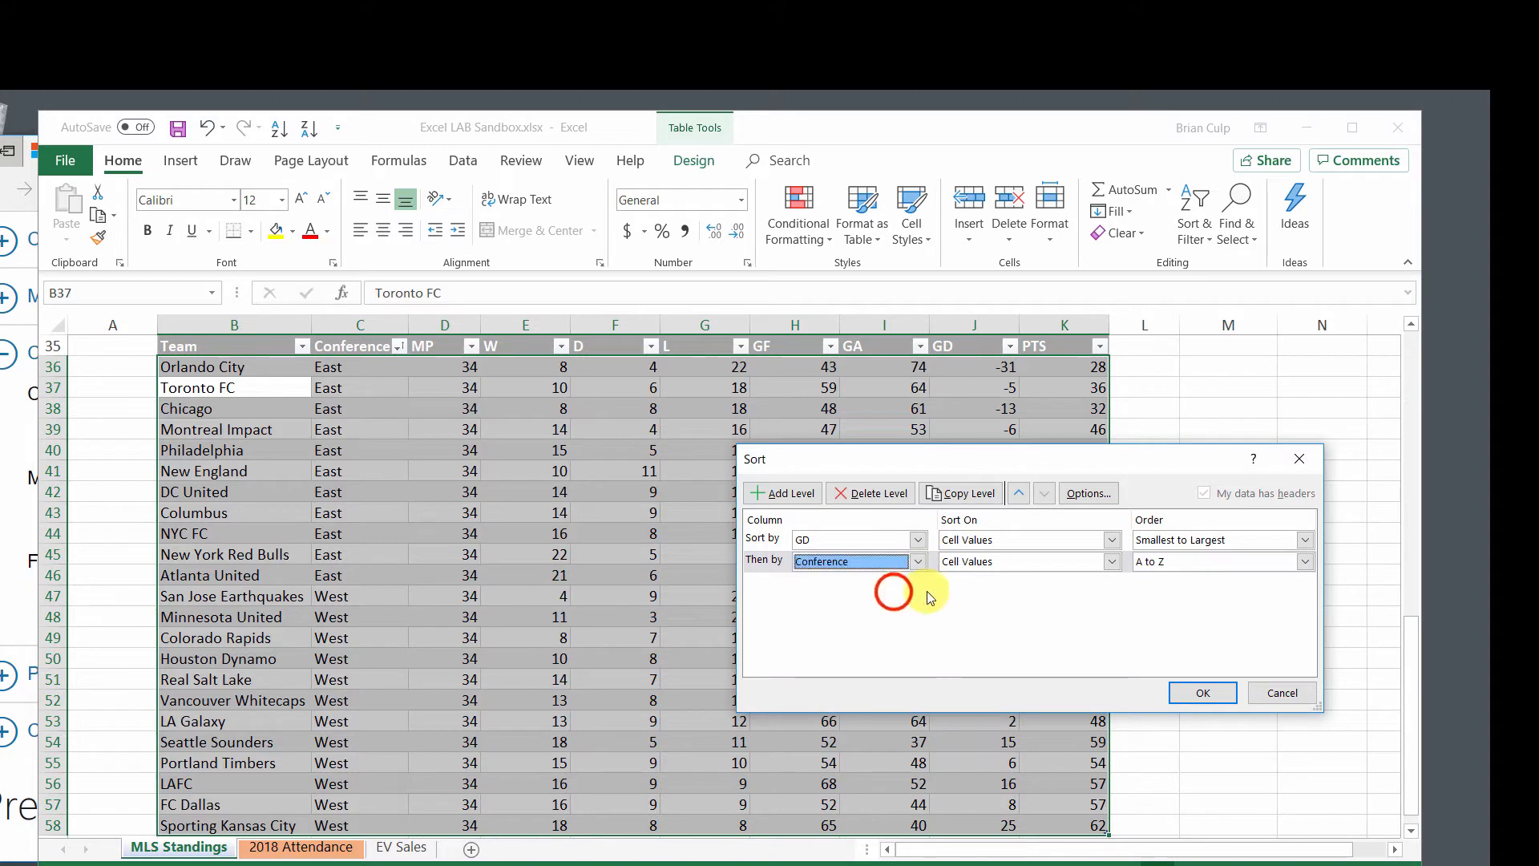
pyautogui.click(795, 499)
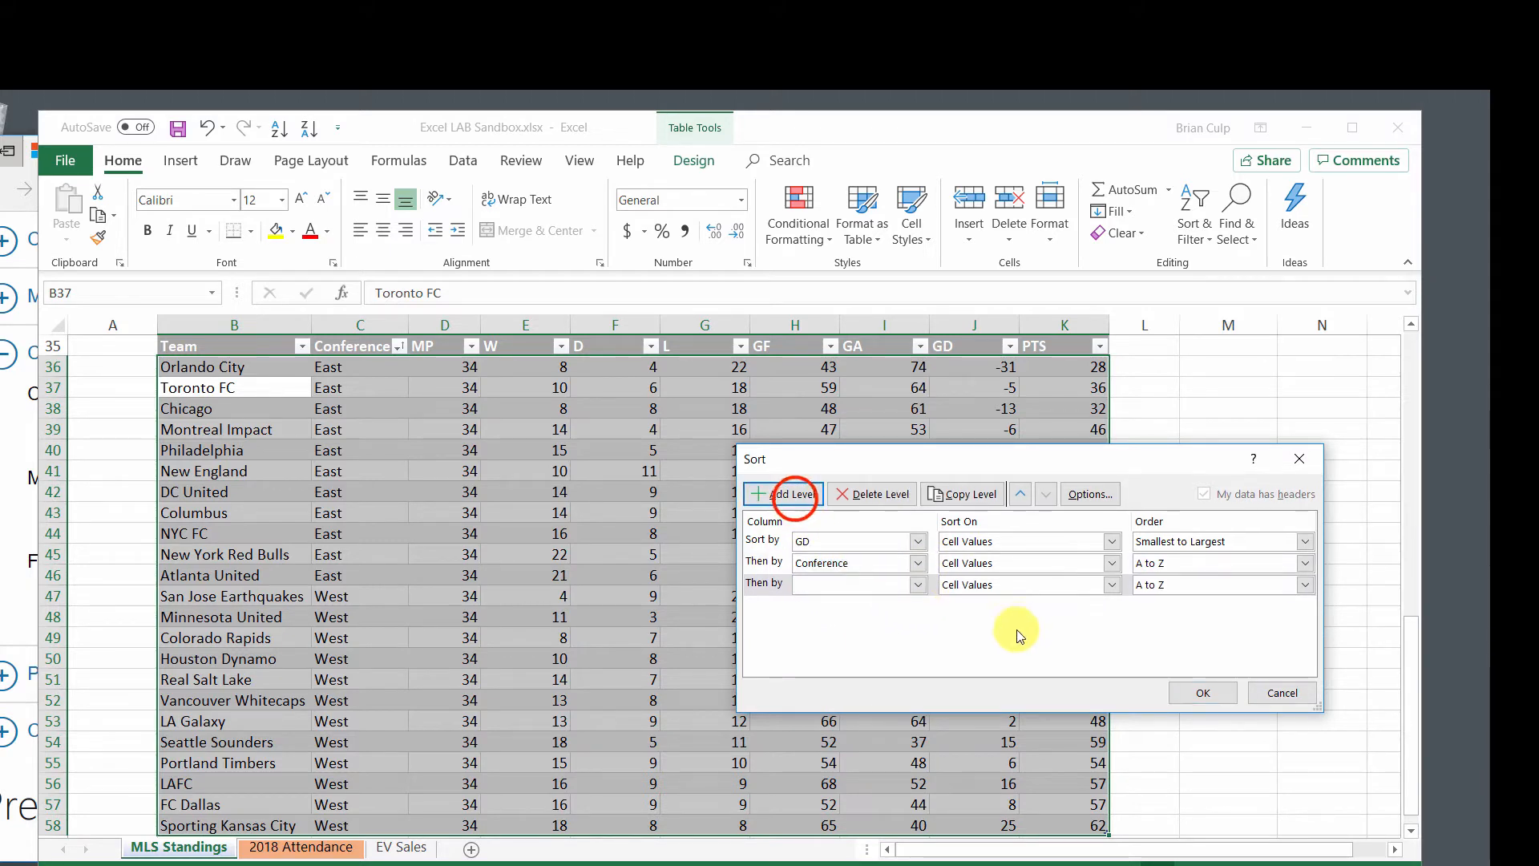
pyautogui.click(918, 584)
pyautogui.click(885, 638)
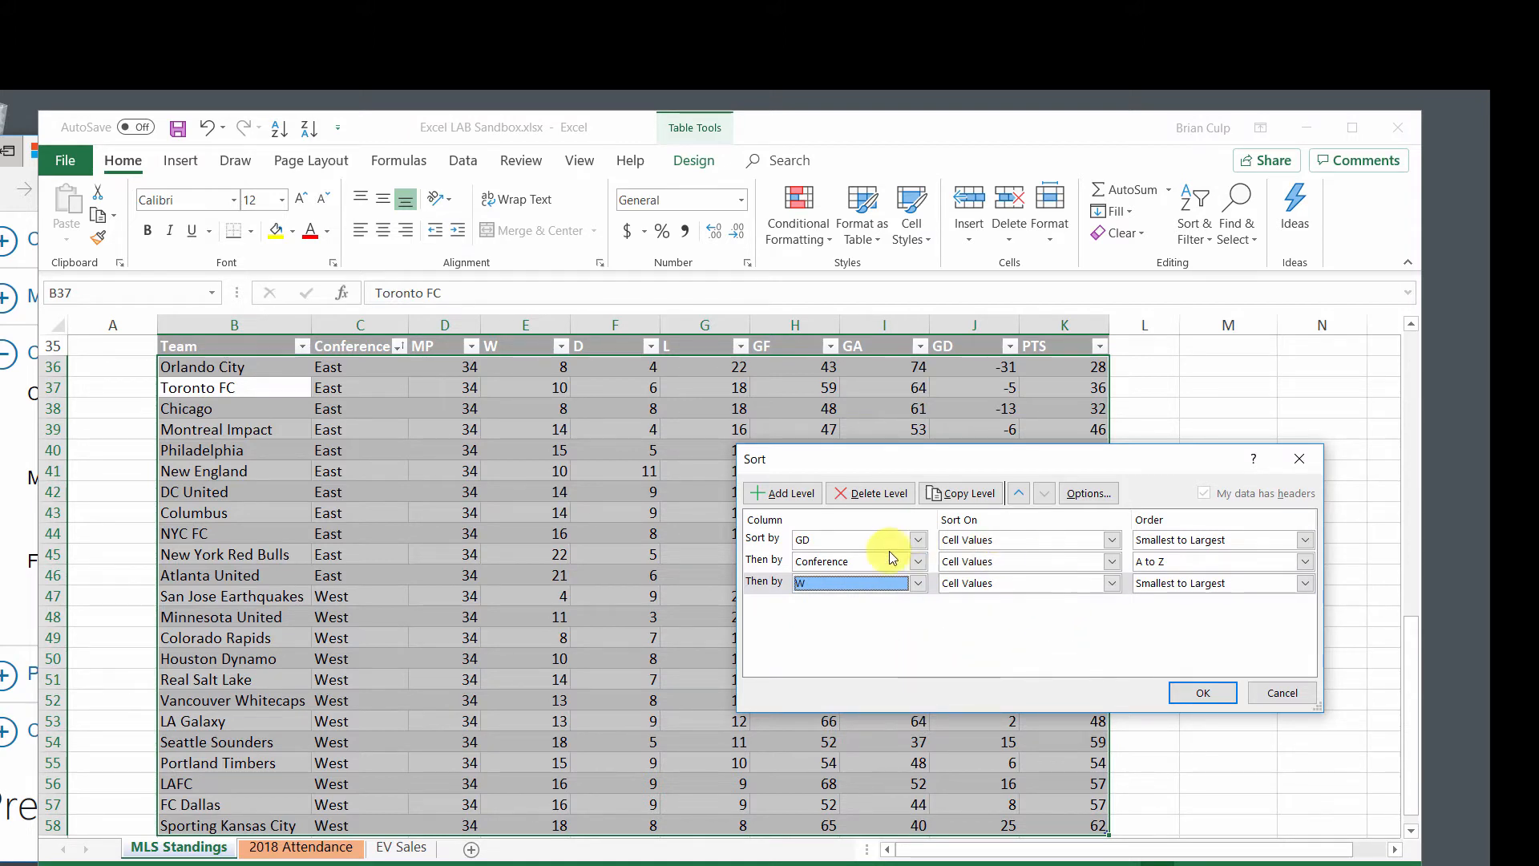
# Set the order of the GD and W sort levels to Largest to Smallest and apply the custom sort.
pyautogui.click(1198, 539)
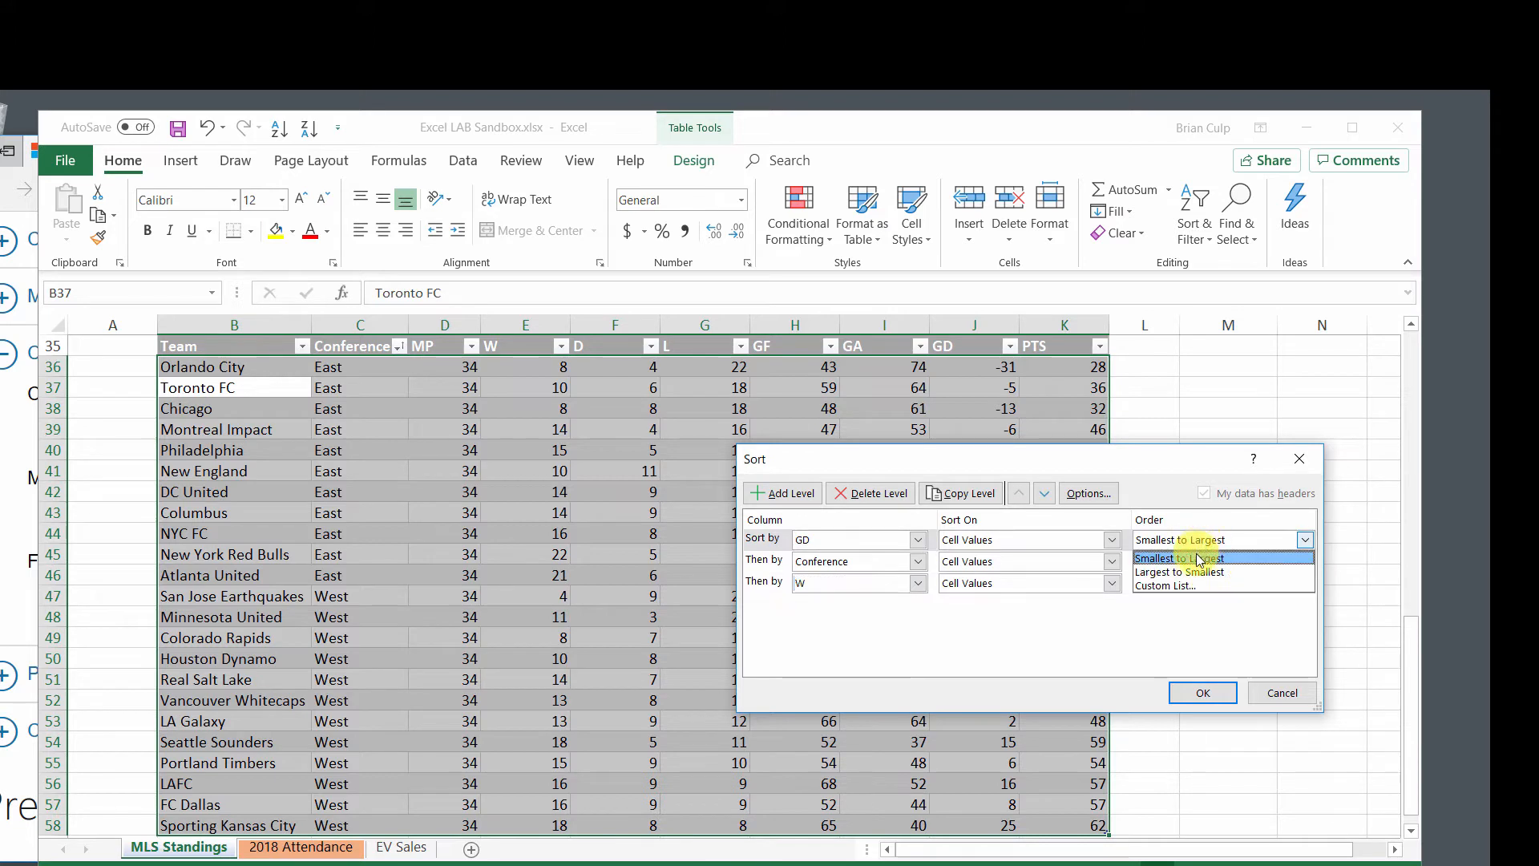
pyautogui.click(1190, 572)
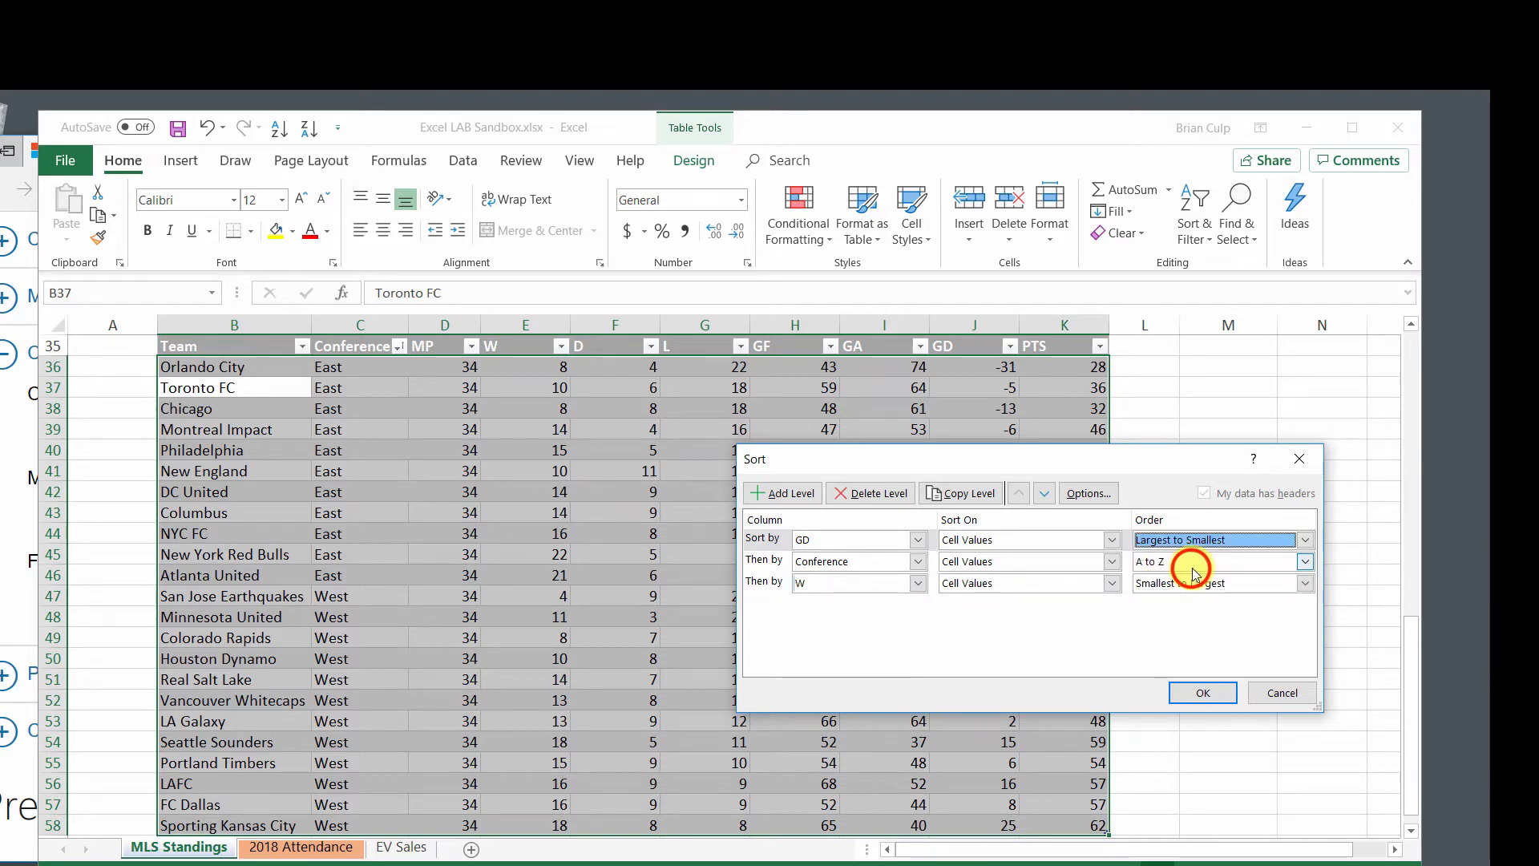
pyautogui.click(1155, 585)
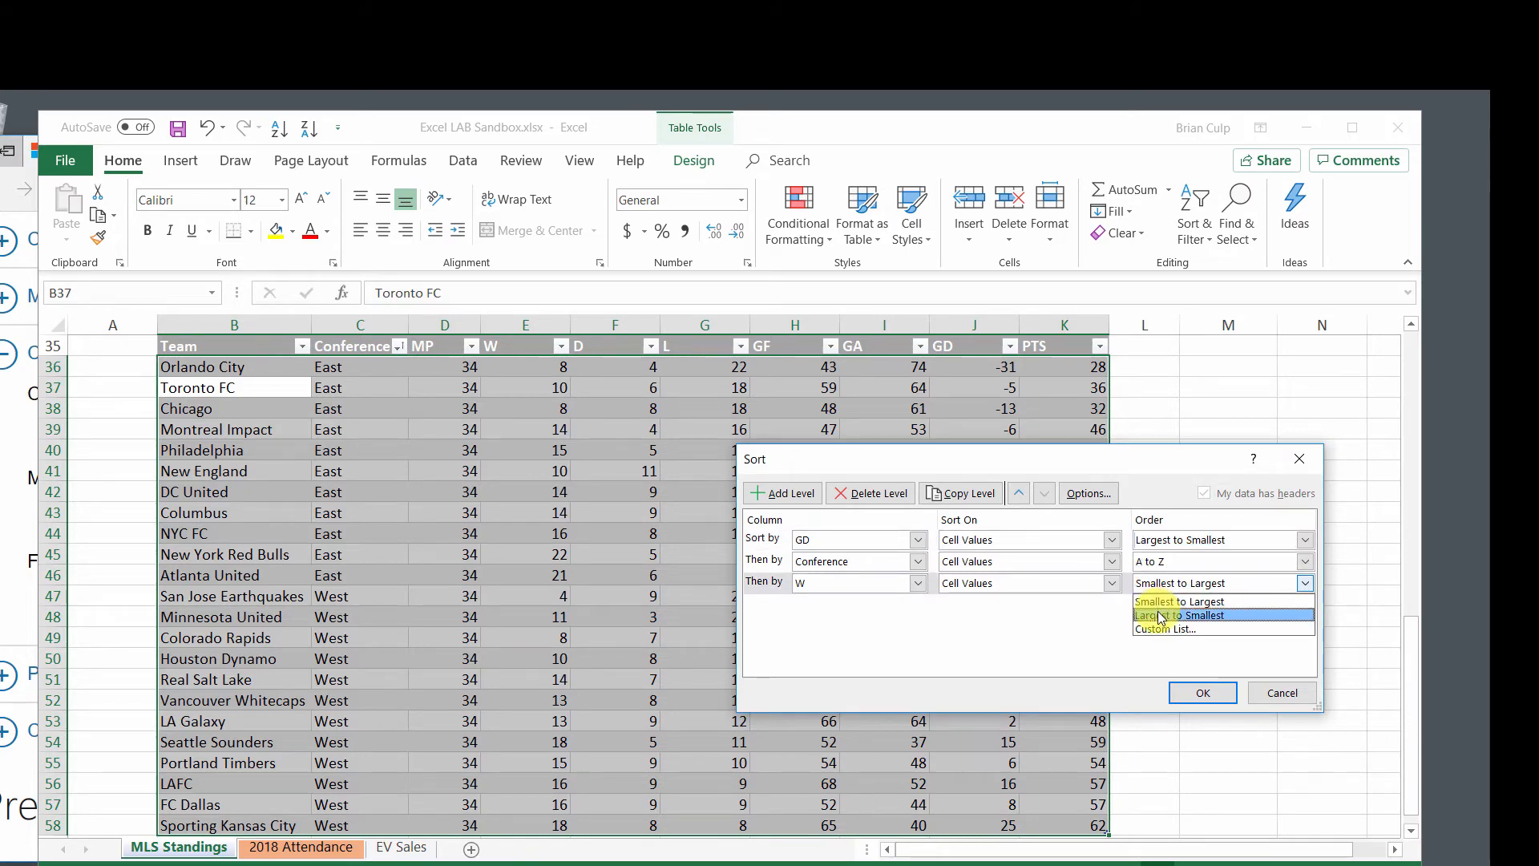
pyautogui.click(1160, 615)
pyautogui.click(1202, 693)
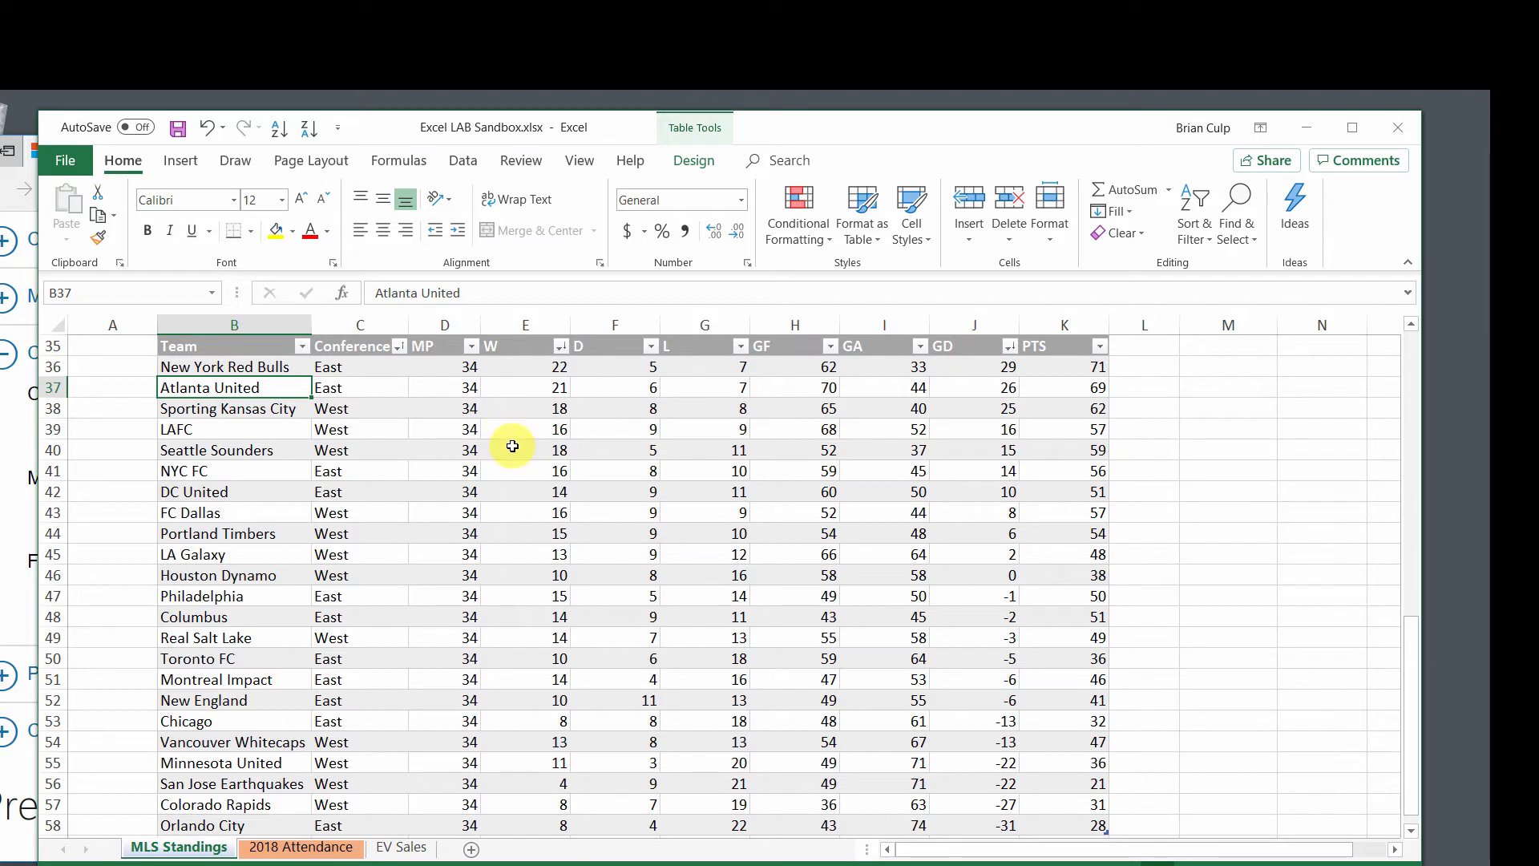
# Set the GD values of Portland Timbers and LA Galaxy to 8, and the W value of Portland Timbers to 8.
pyautogui.click(976, 537)
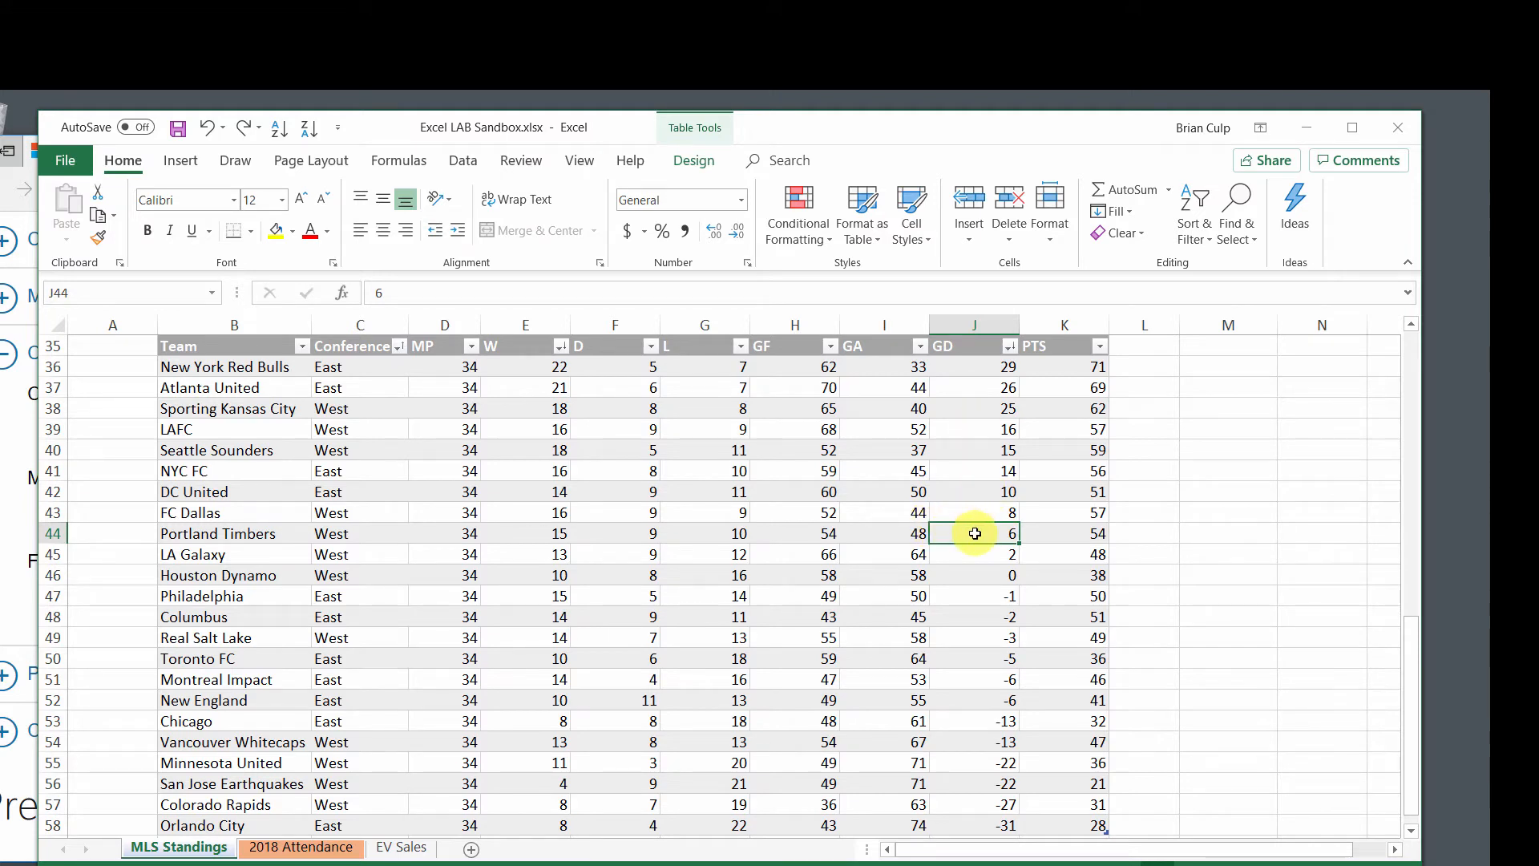
pyautogui.write('8')
pyautogui.press('Return')
pyautogui.write('8')
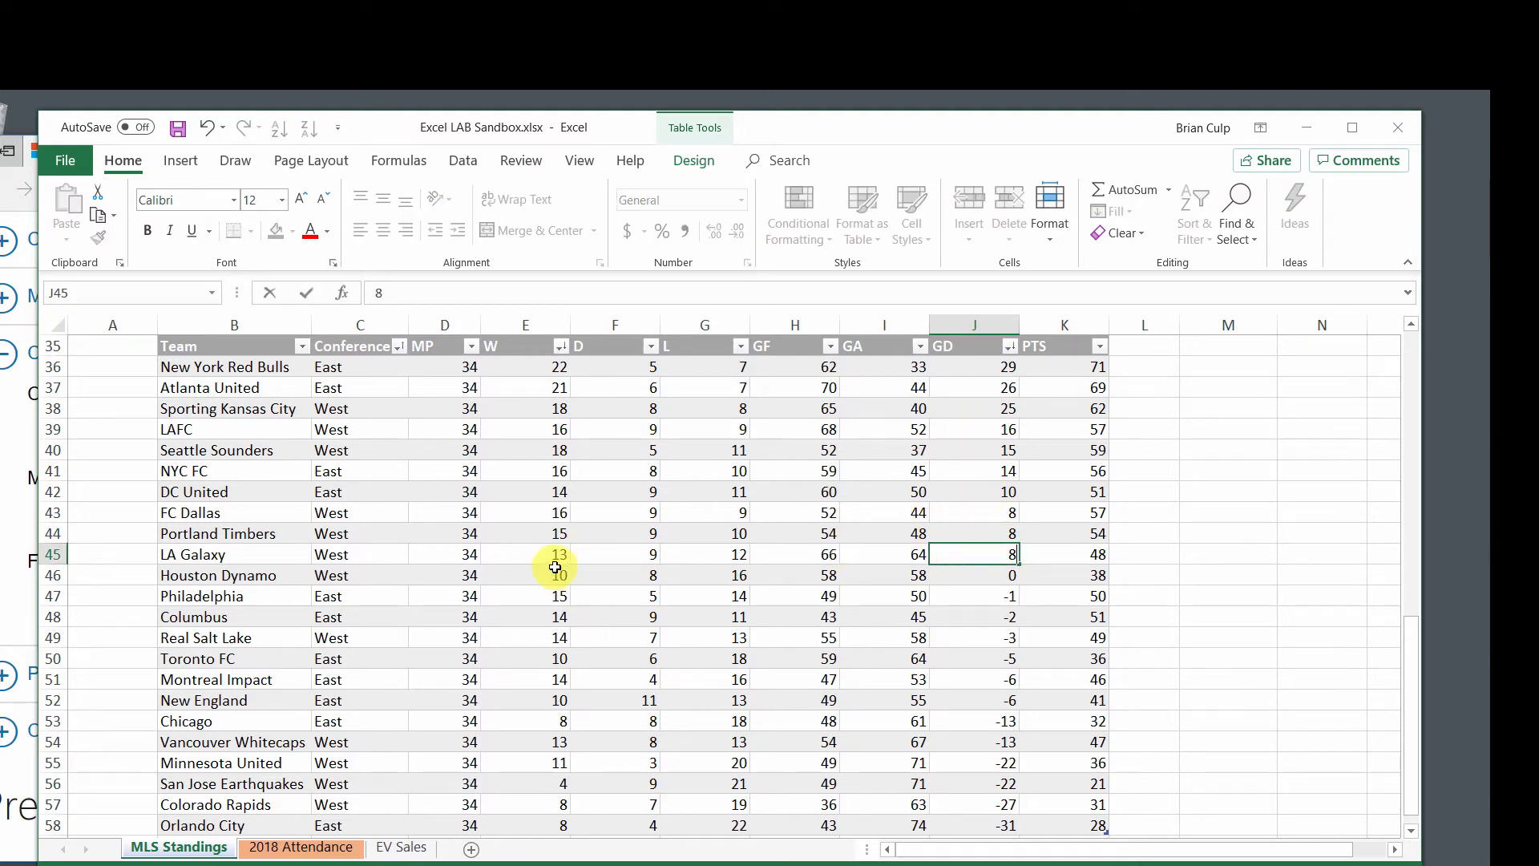
pyautogui.click(542, 532)
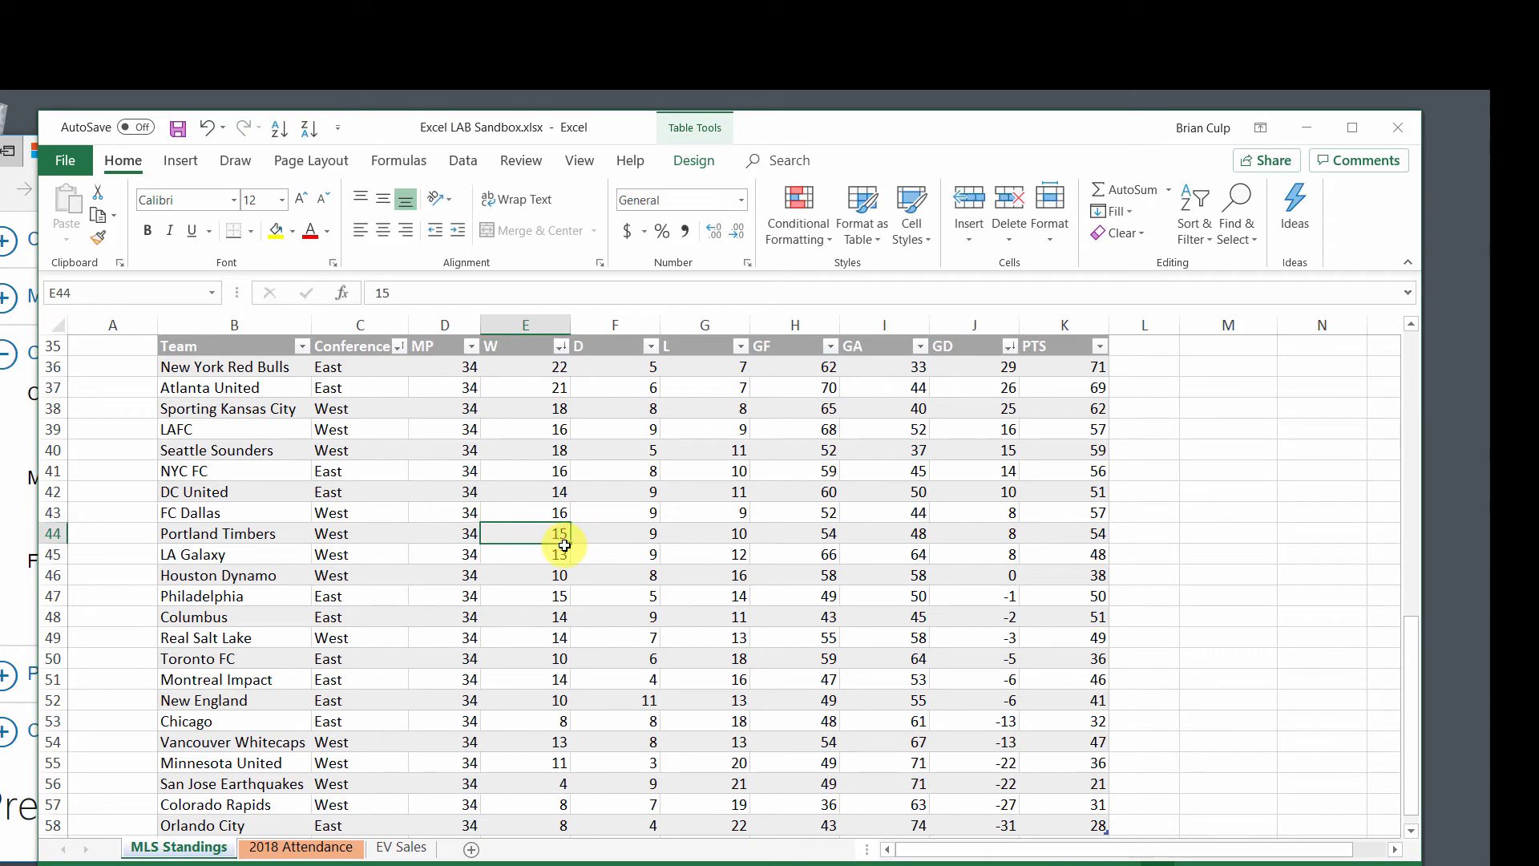
pyautogui.write('8')
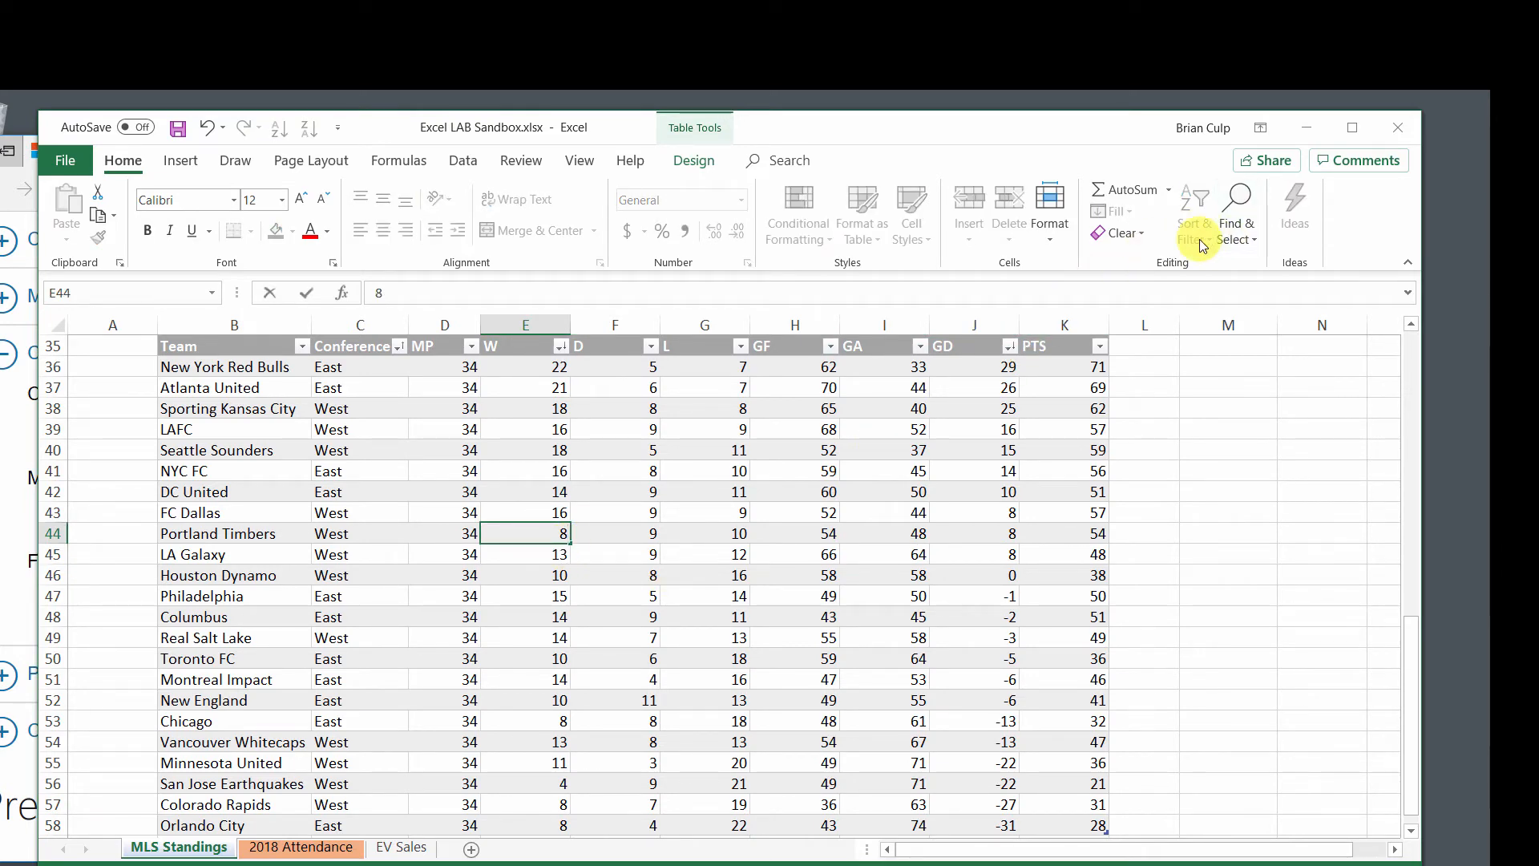
pyautogui.click(464, 535)
# Reapply the multi-level sort to the edited standings table.
pyautogui.click(1190, 231)
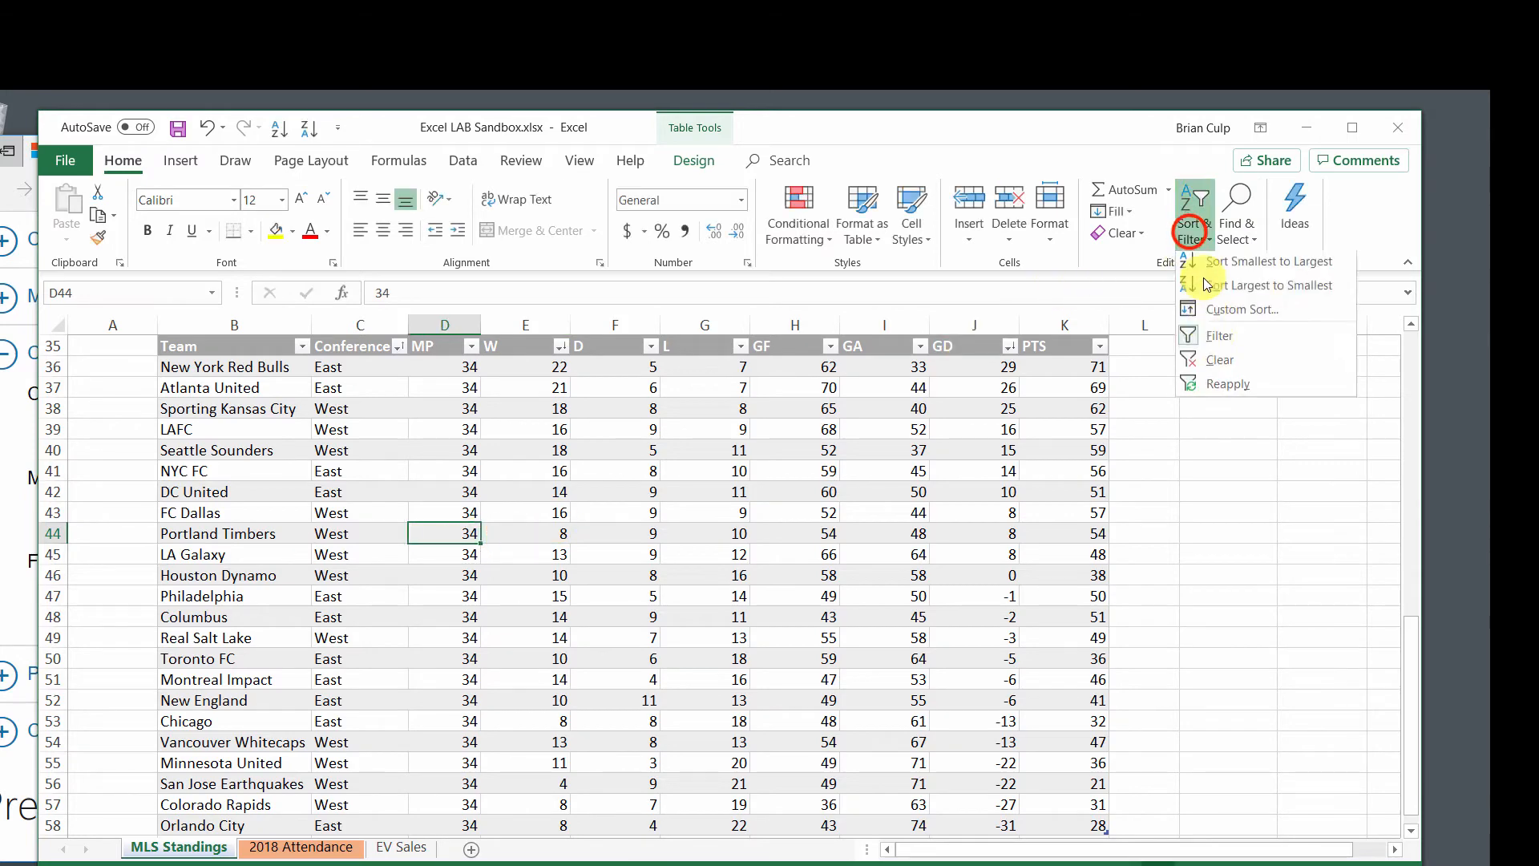
pyautogui.click(1223, 384)
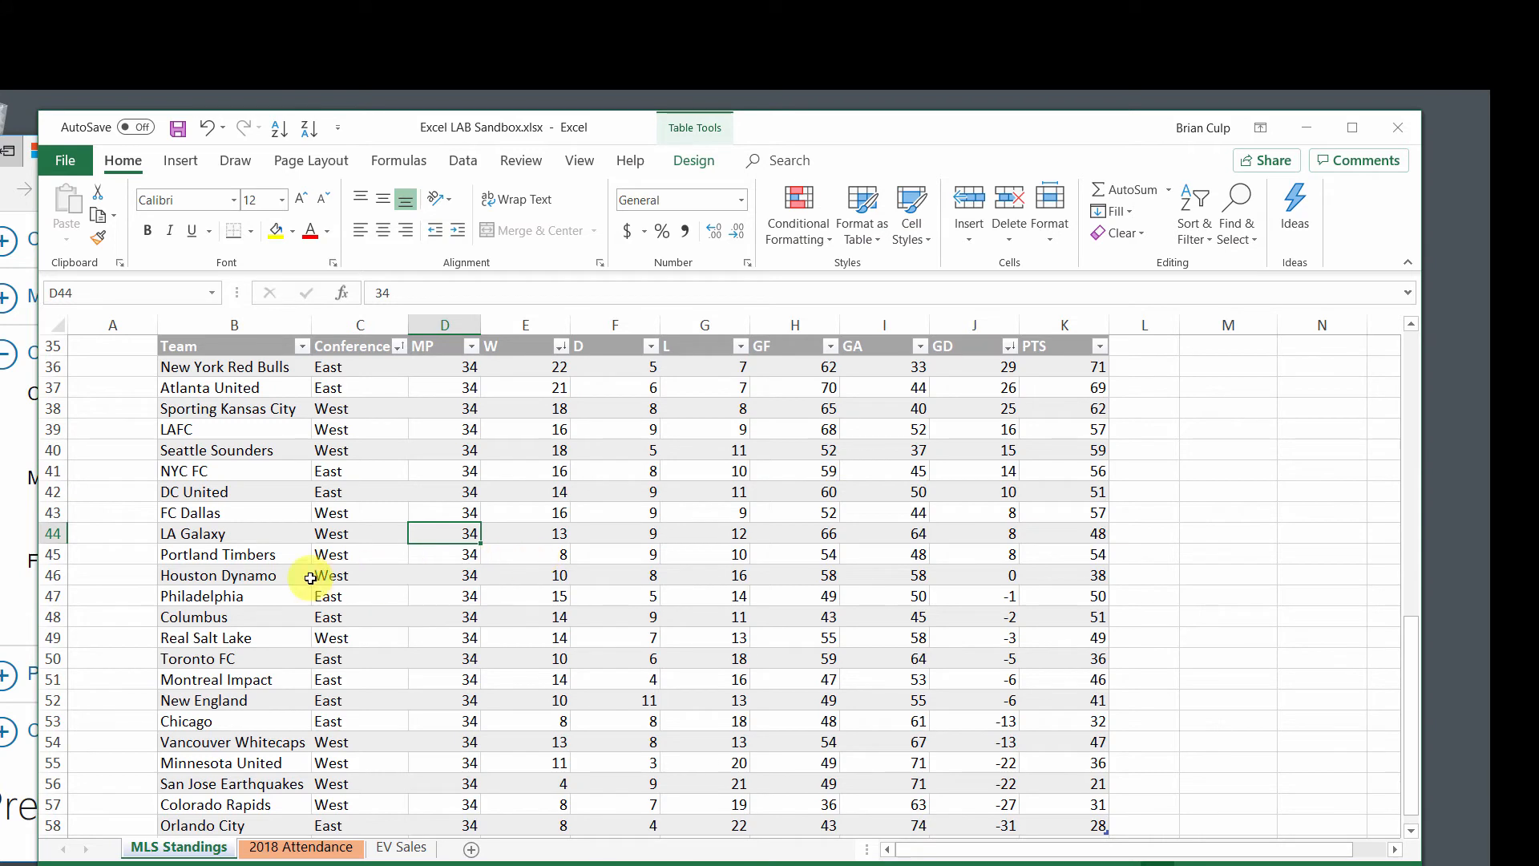
pyautogui.click(991, 575)
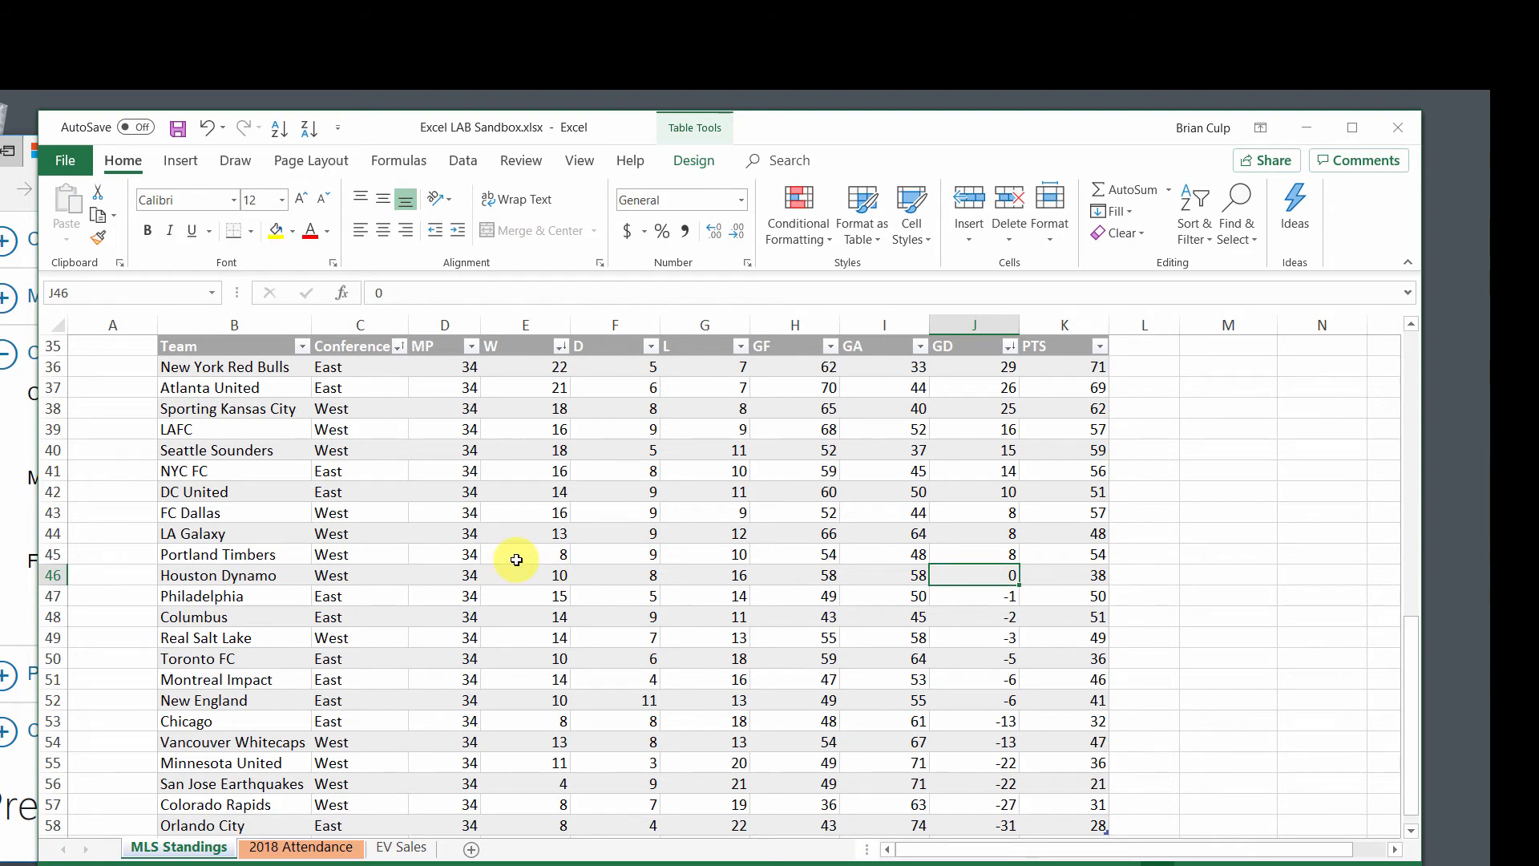
# Check the GD cells of the tied teams Portland Timbers, LA Galaxy and FC Dallas in the sorted table.
pyautogui.click(978, 554)
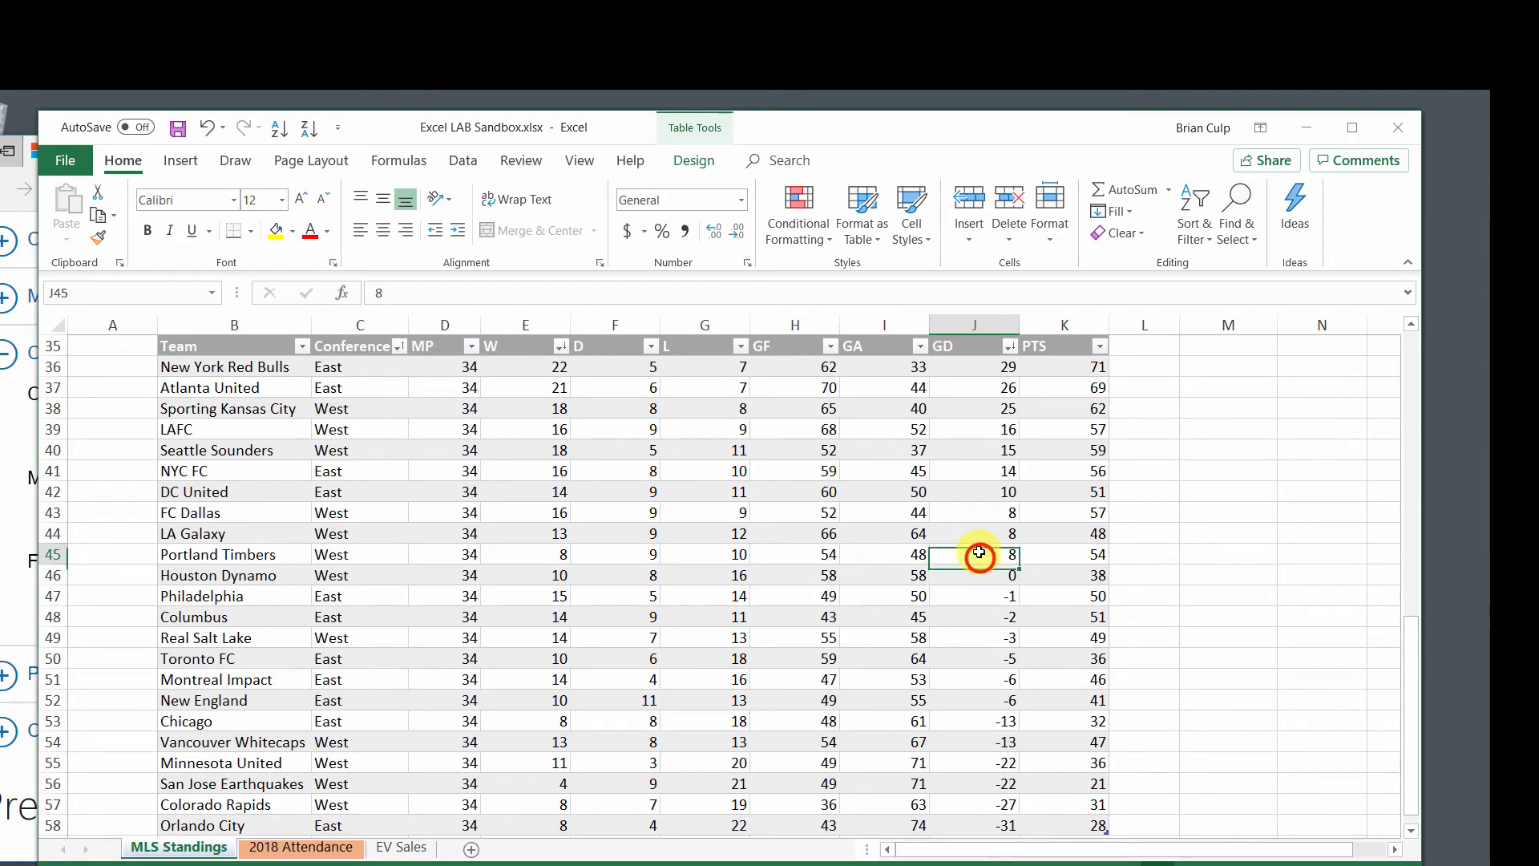
pyautogui.click(977, 536)
pyautogui.click(976, 516)
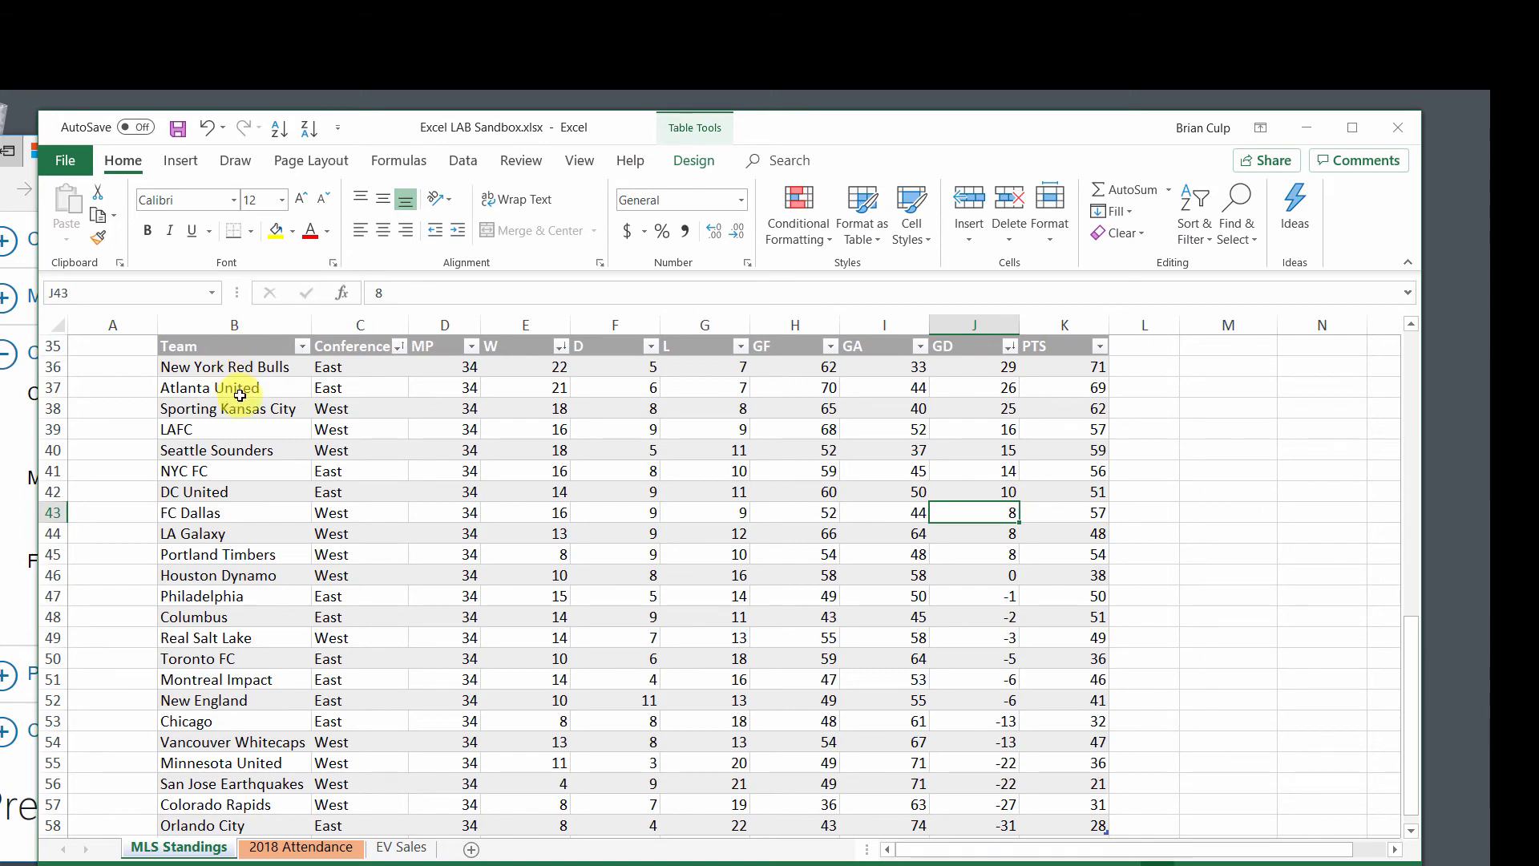
# Remove duplicate records from the standings table, comparing only the W column.
pyautogui.click(240, 426)
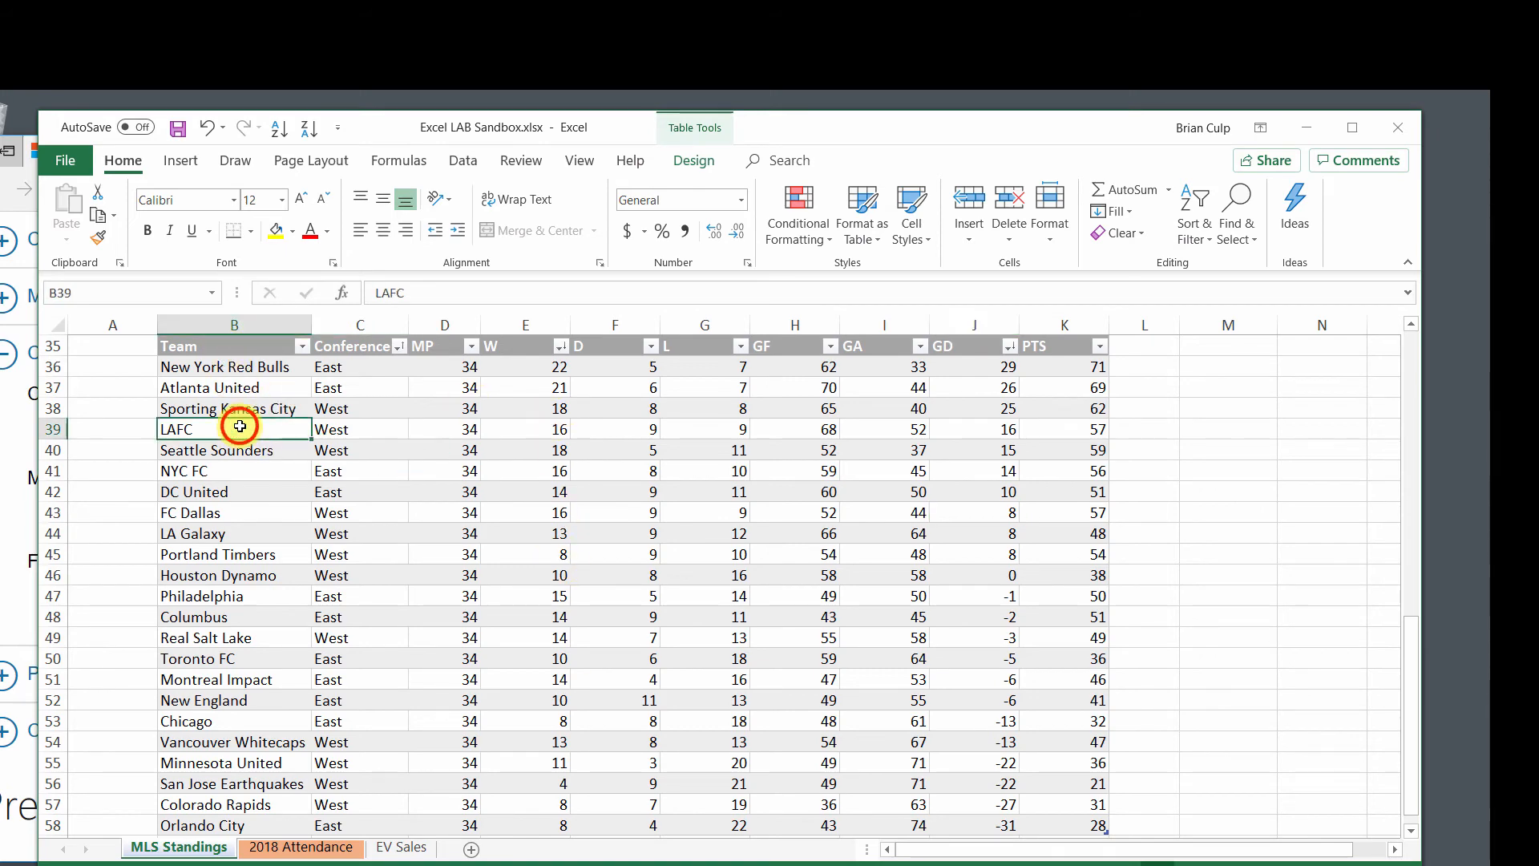
pyautogui.click(691, 170)
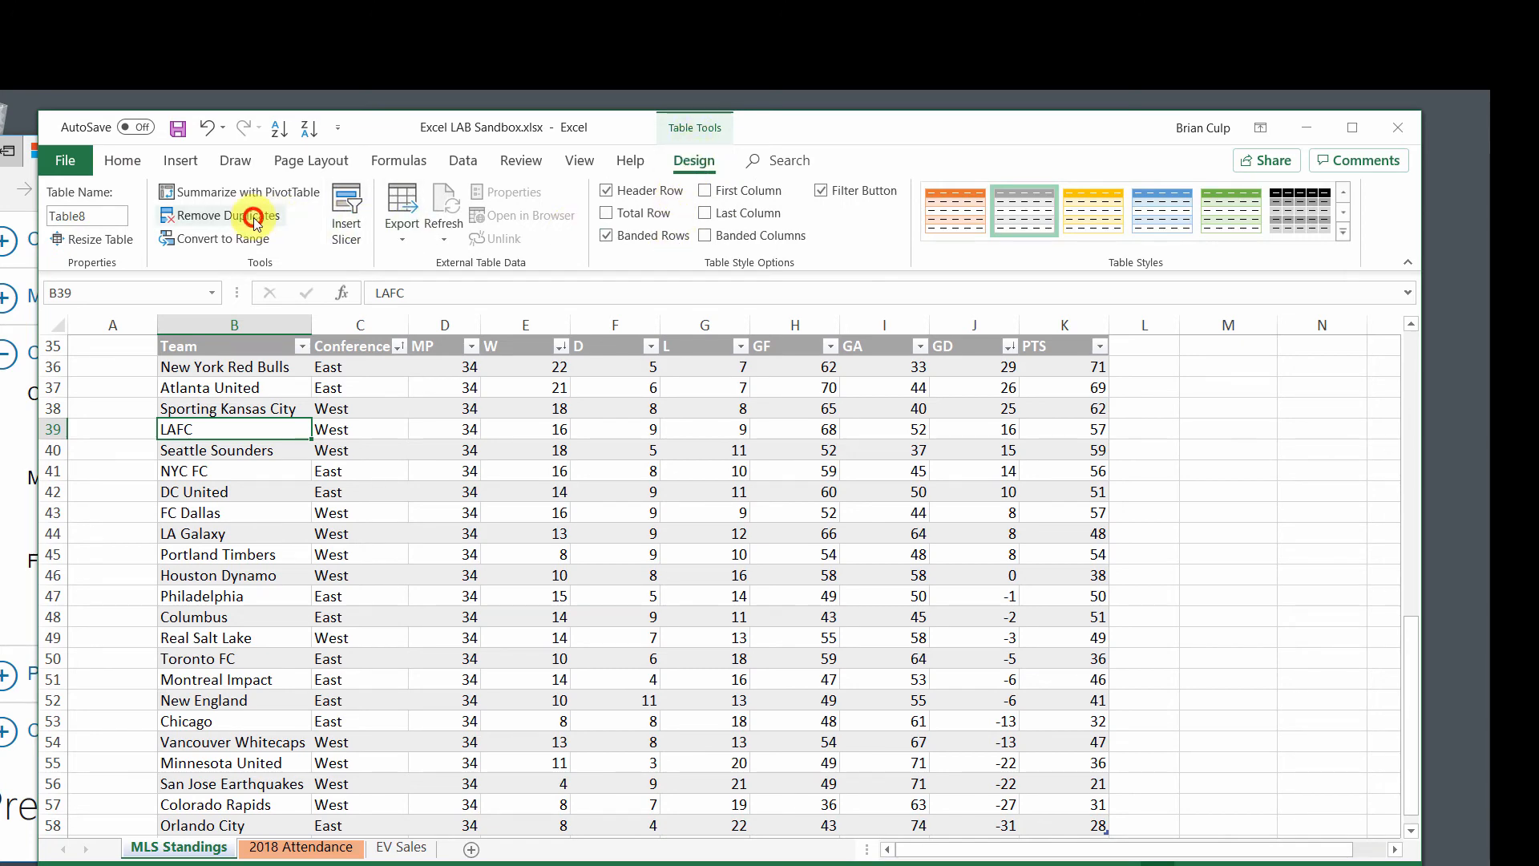
pyautogui.click(284, 218)
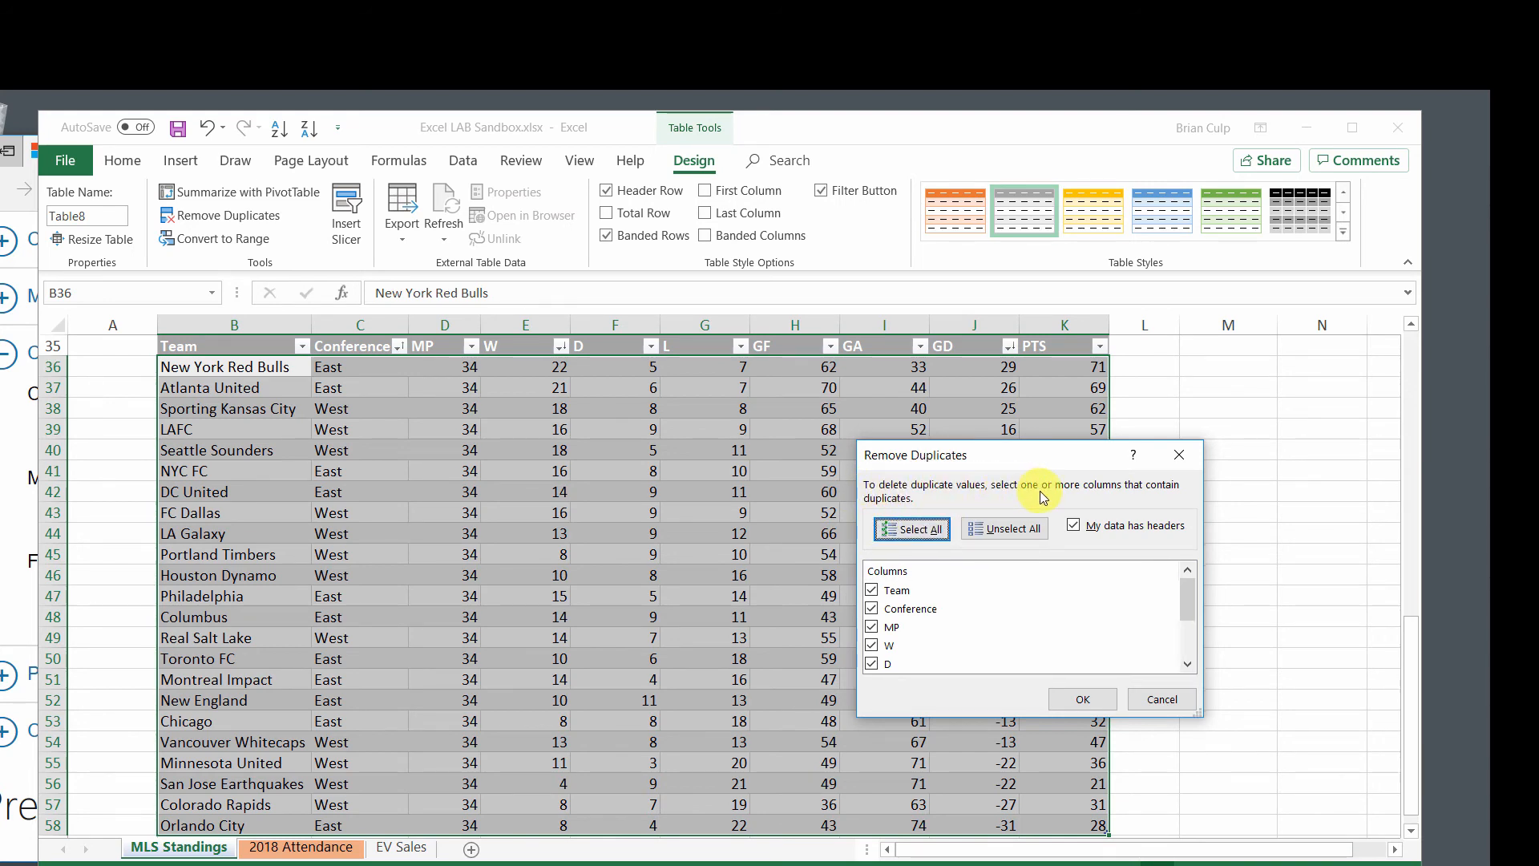
pyautogui.click(998, 530)
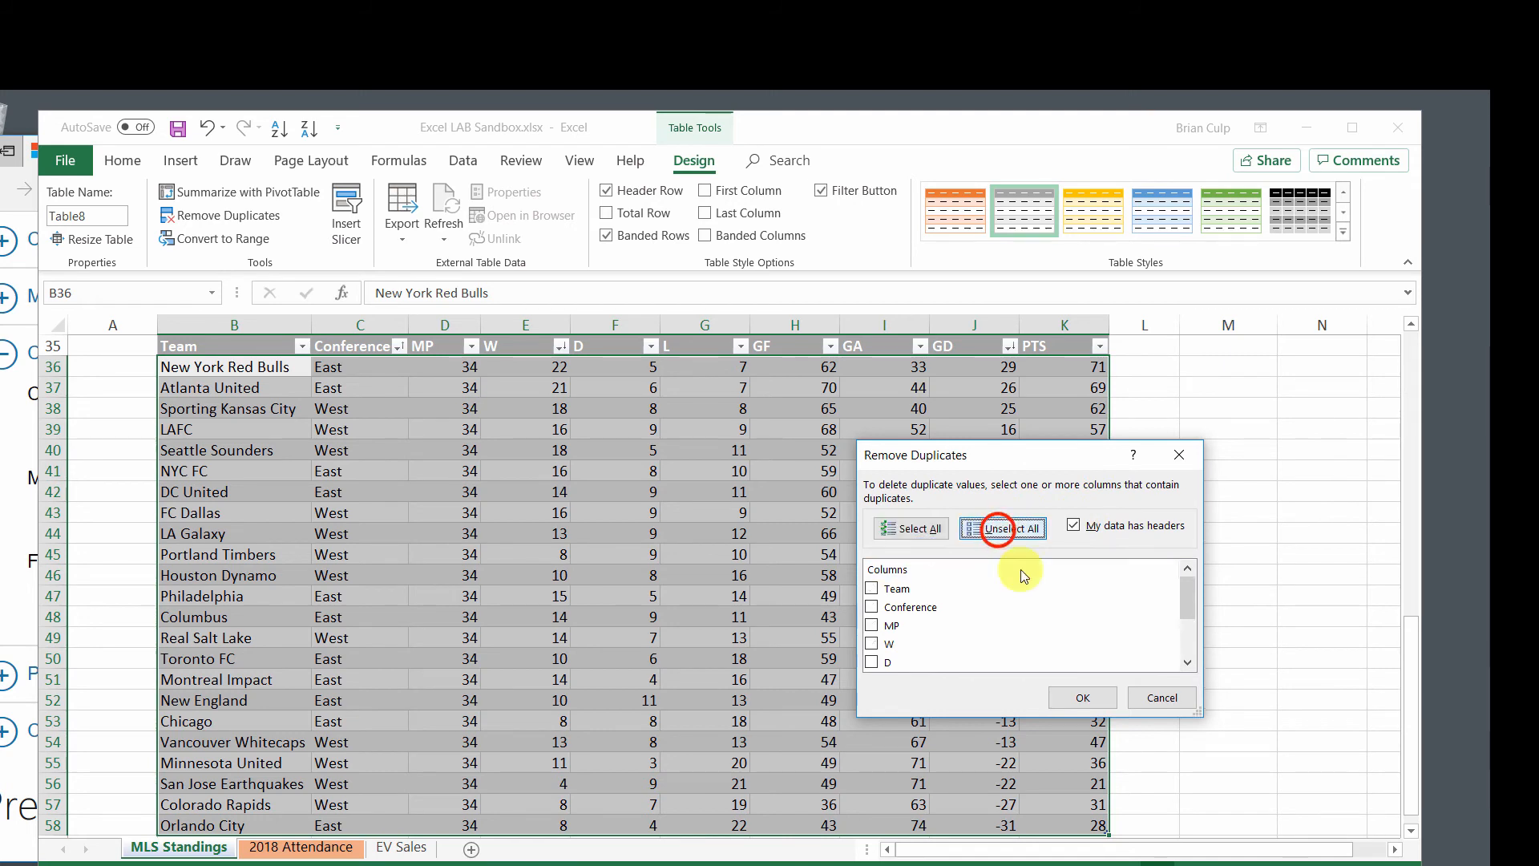
pyautogui.moveTo(1186, 602); pyautogui.dragTo(1185, 609)
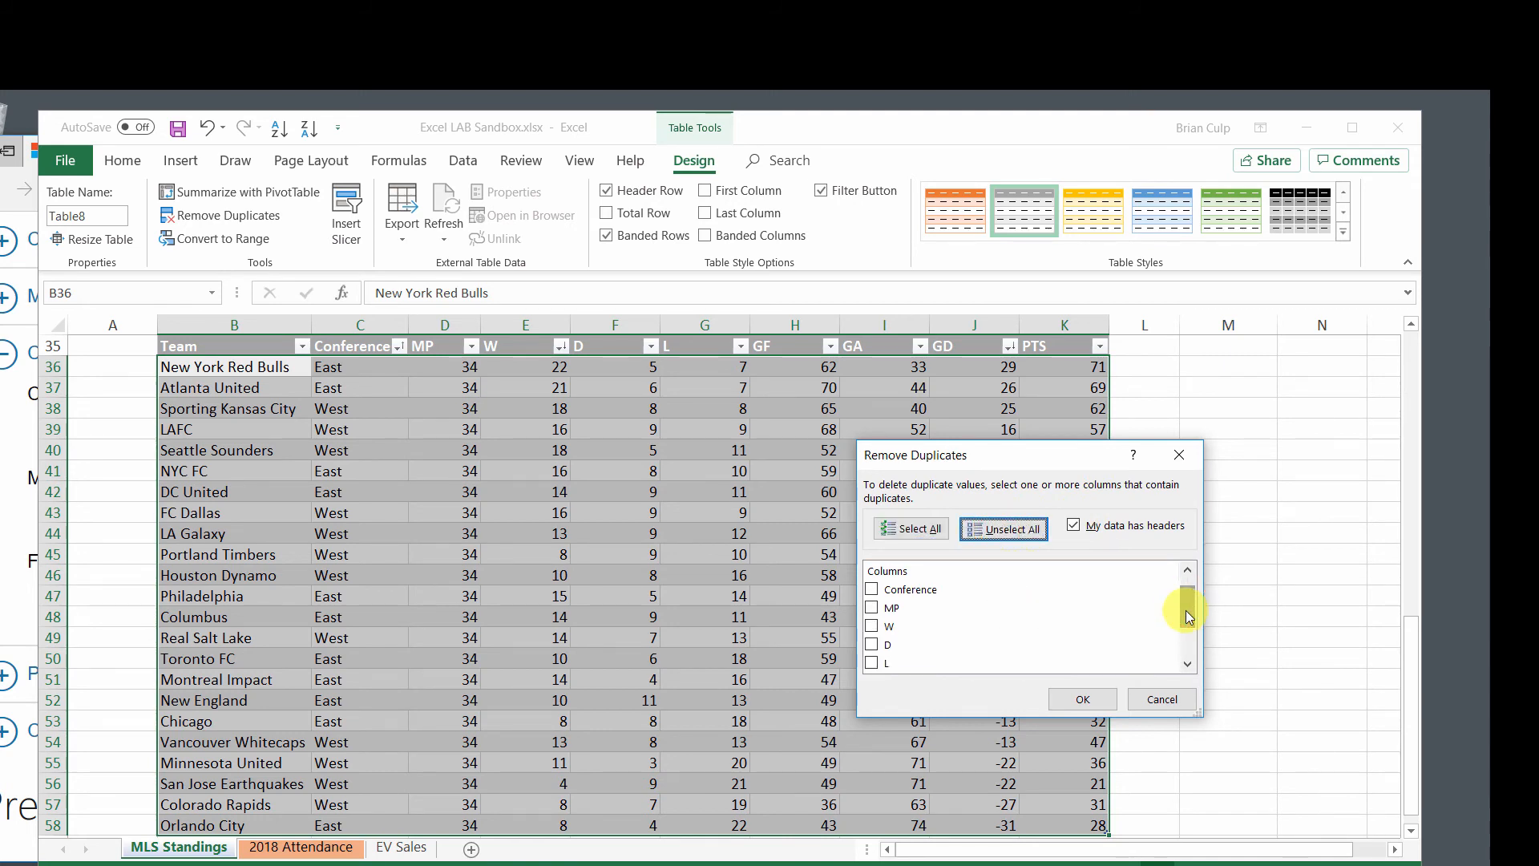
pyautogui.click(872, 624)
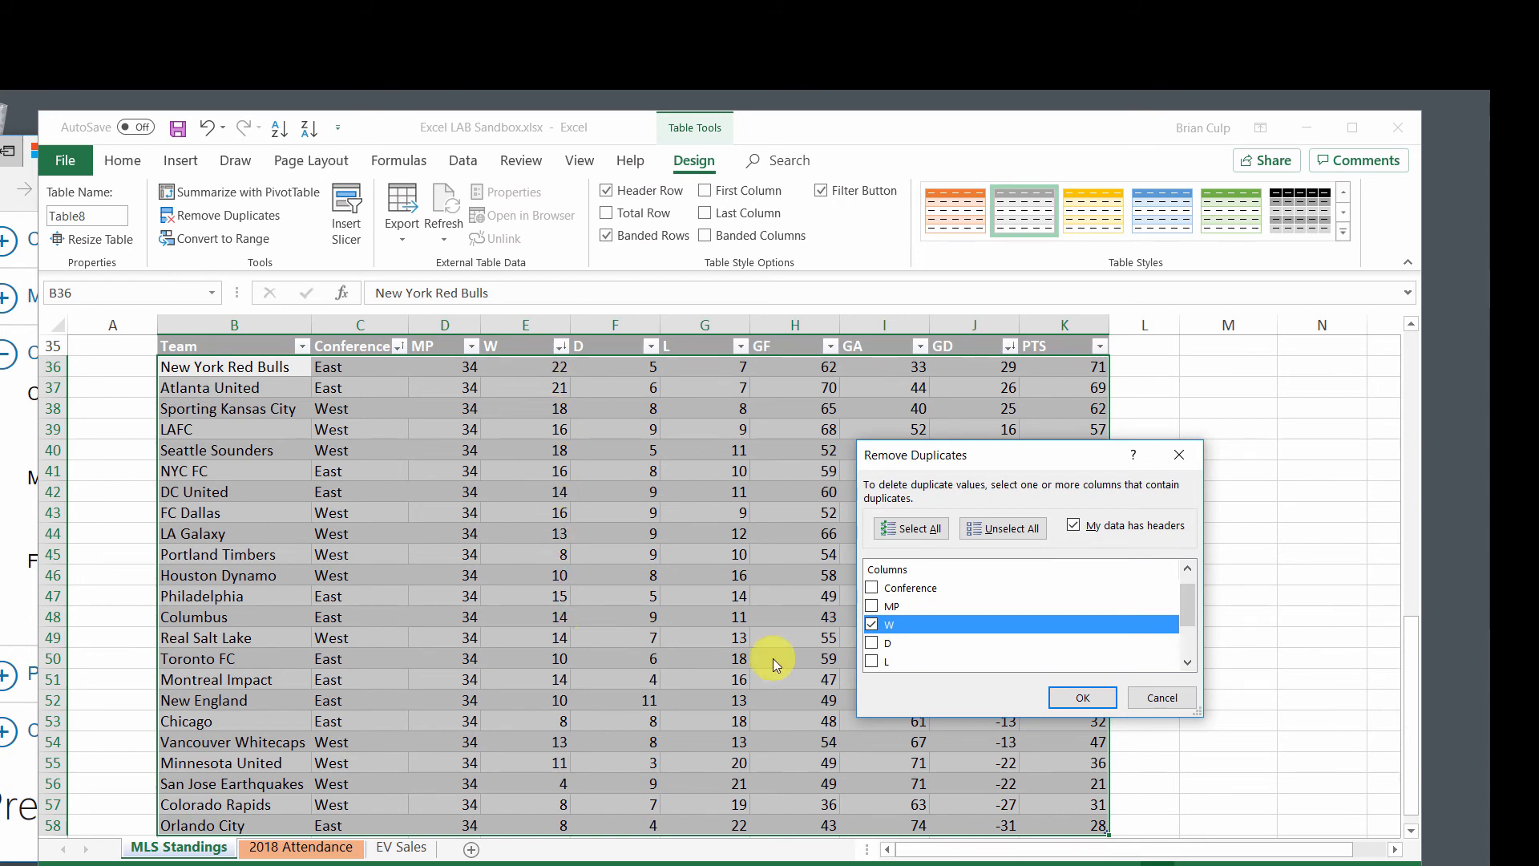
pyautogui.click(1082, 699)
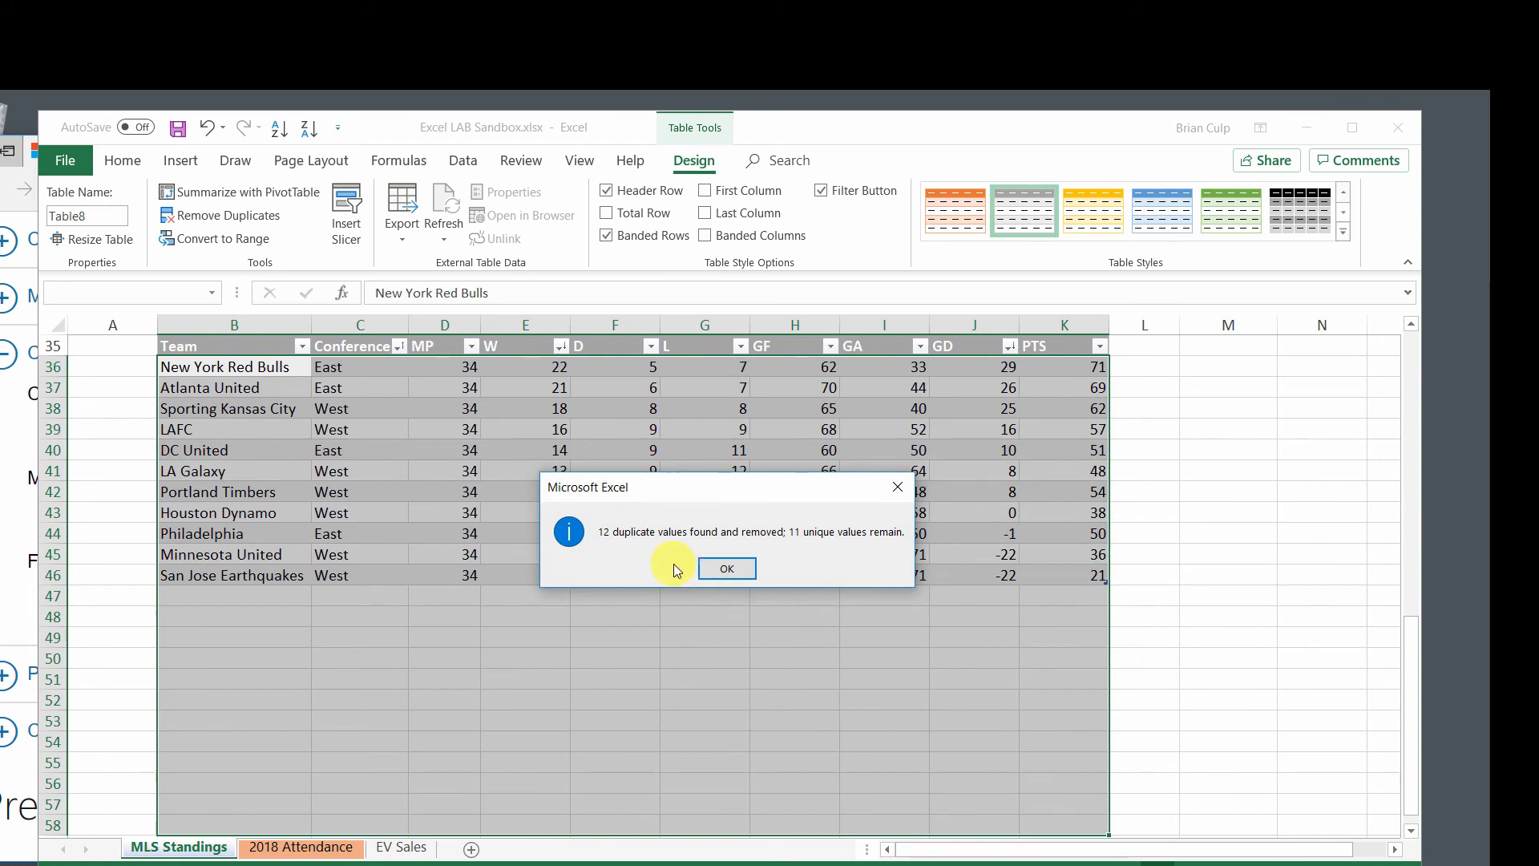
pyautogui.click(727, 569)
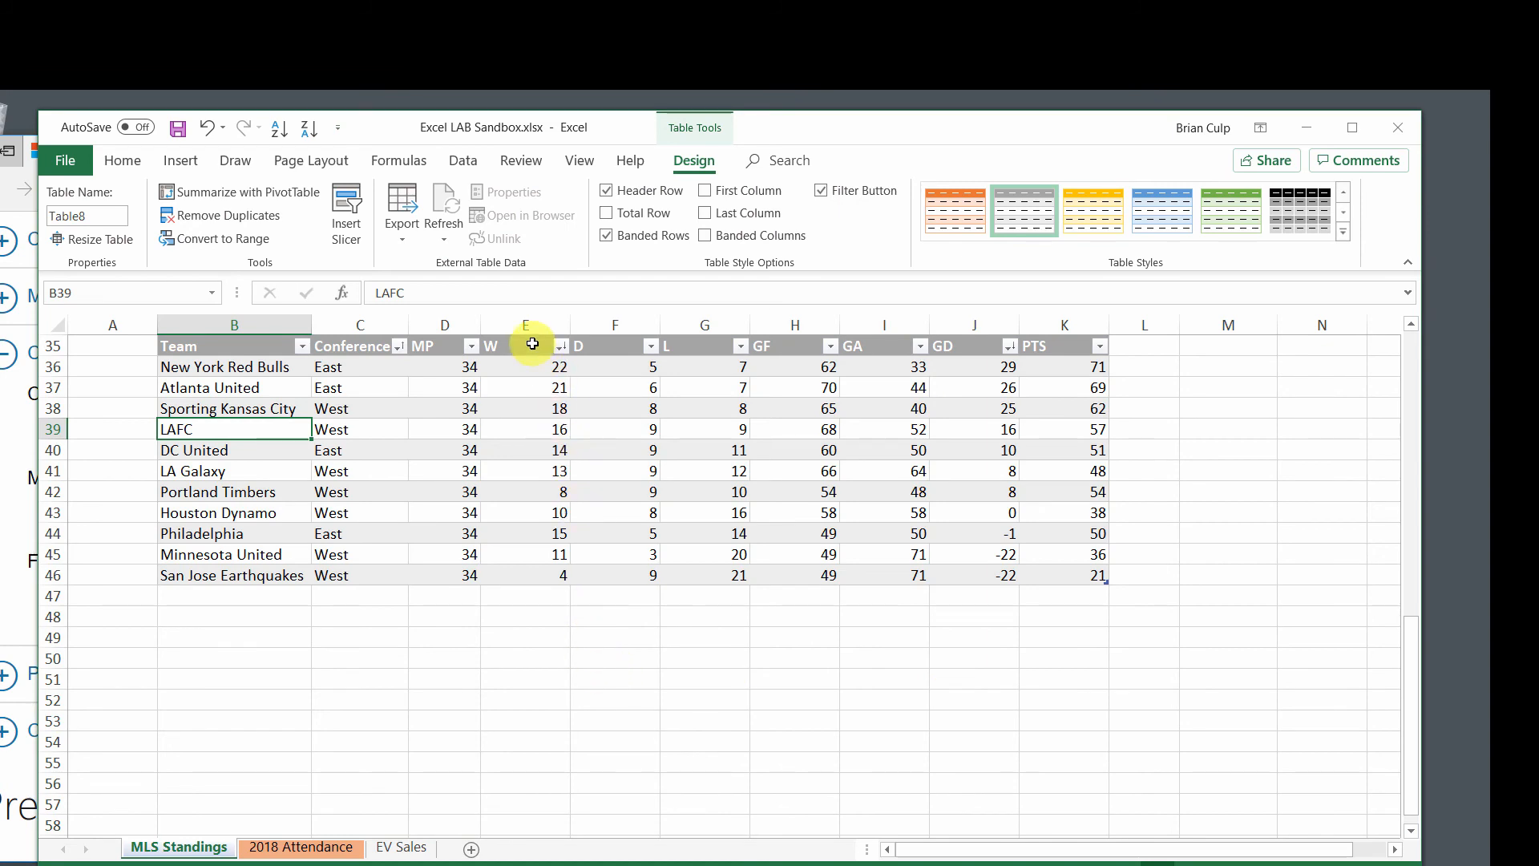
# Review the W values and team names left in the standings table, and switch to the Exam 77-727 page in the browser.
pyautogui.click(511, 574)
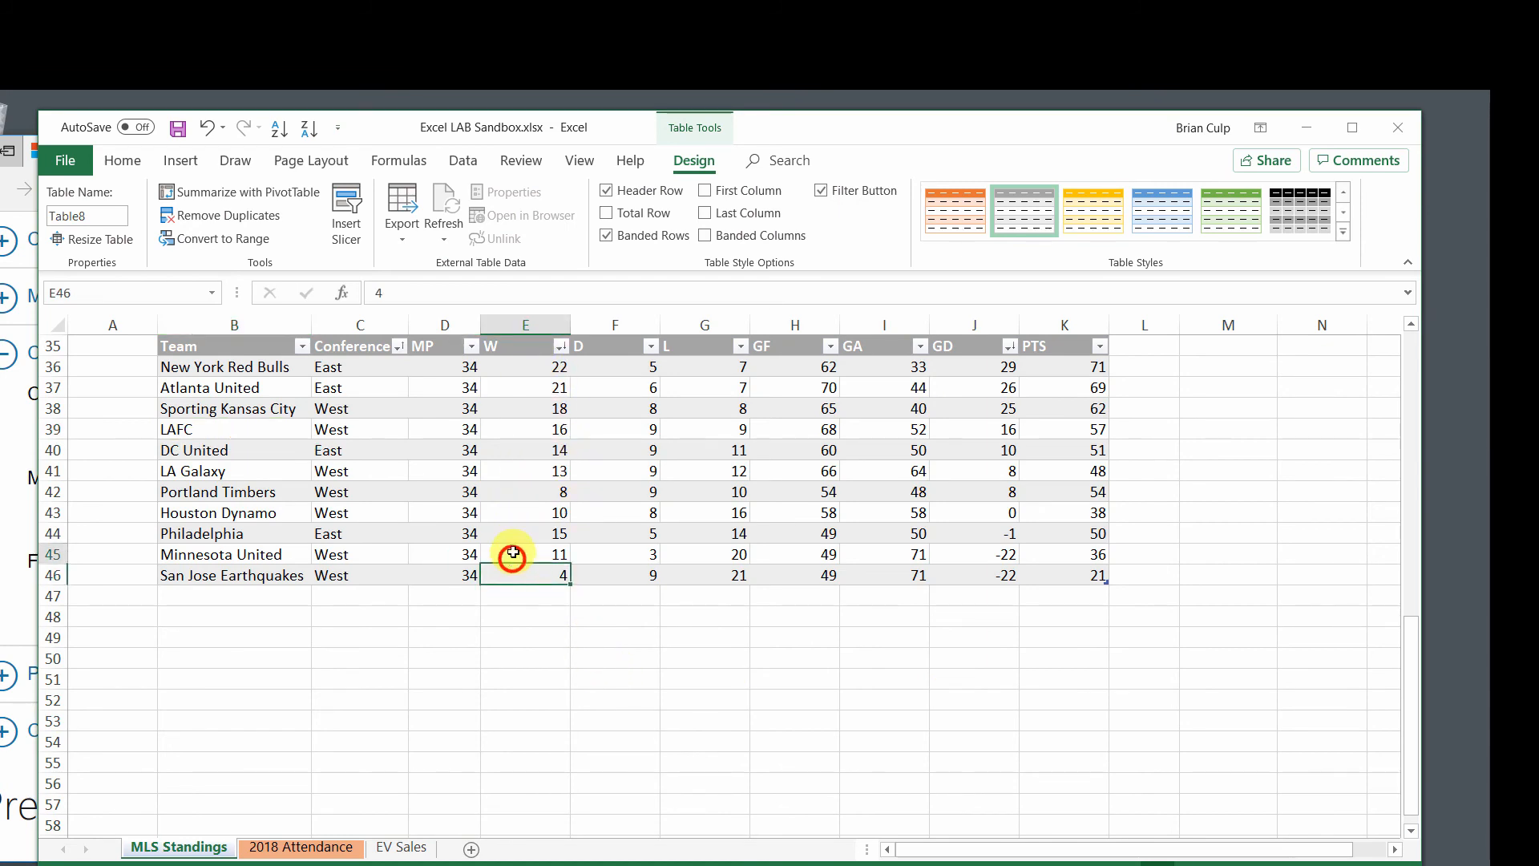
pyautogui.press('Up')
pyautogui.press('Up')
pyautogui.press('Up')
pyautogui.press('Up')
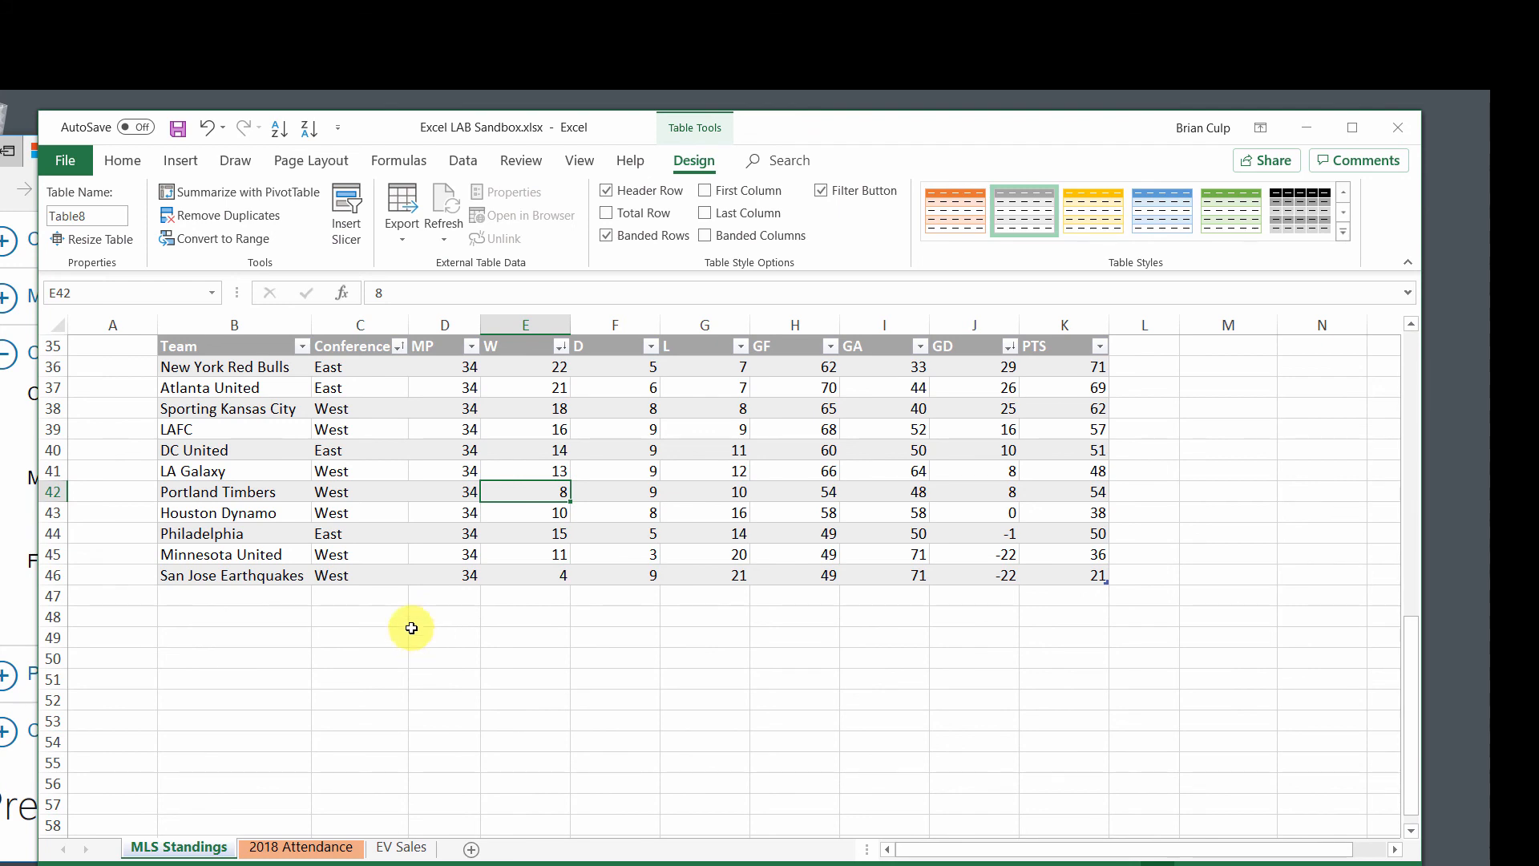
pyautogui.click(208, 370)
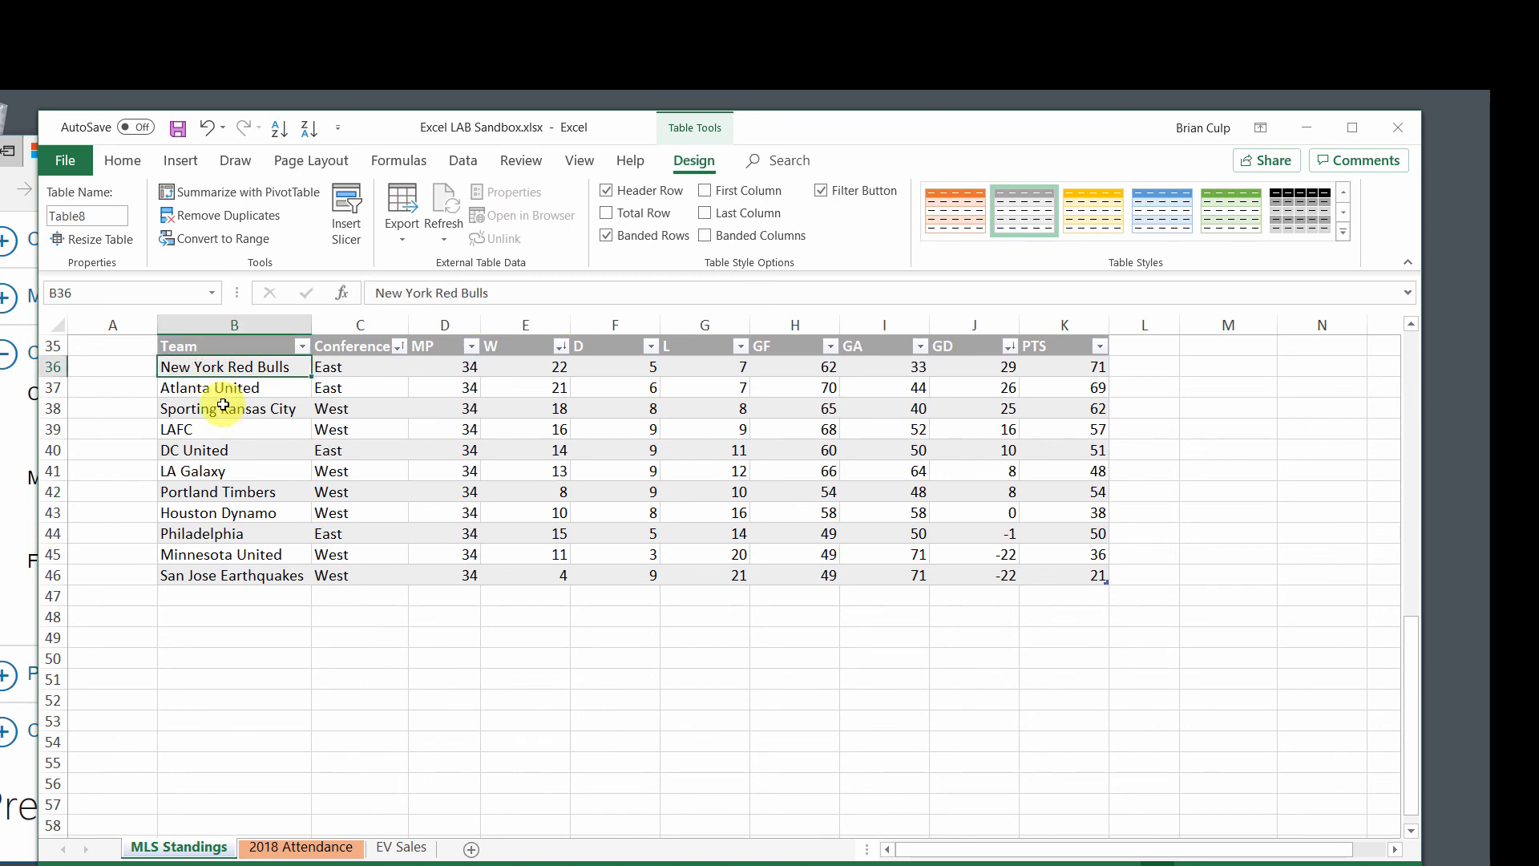
pyautogui.click(223, 407)
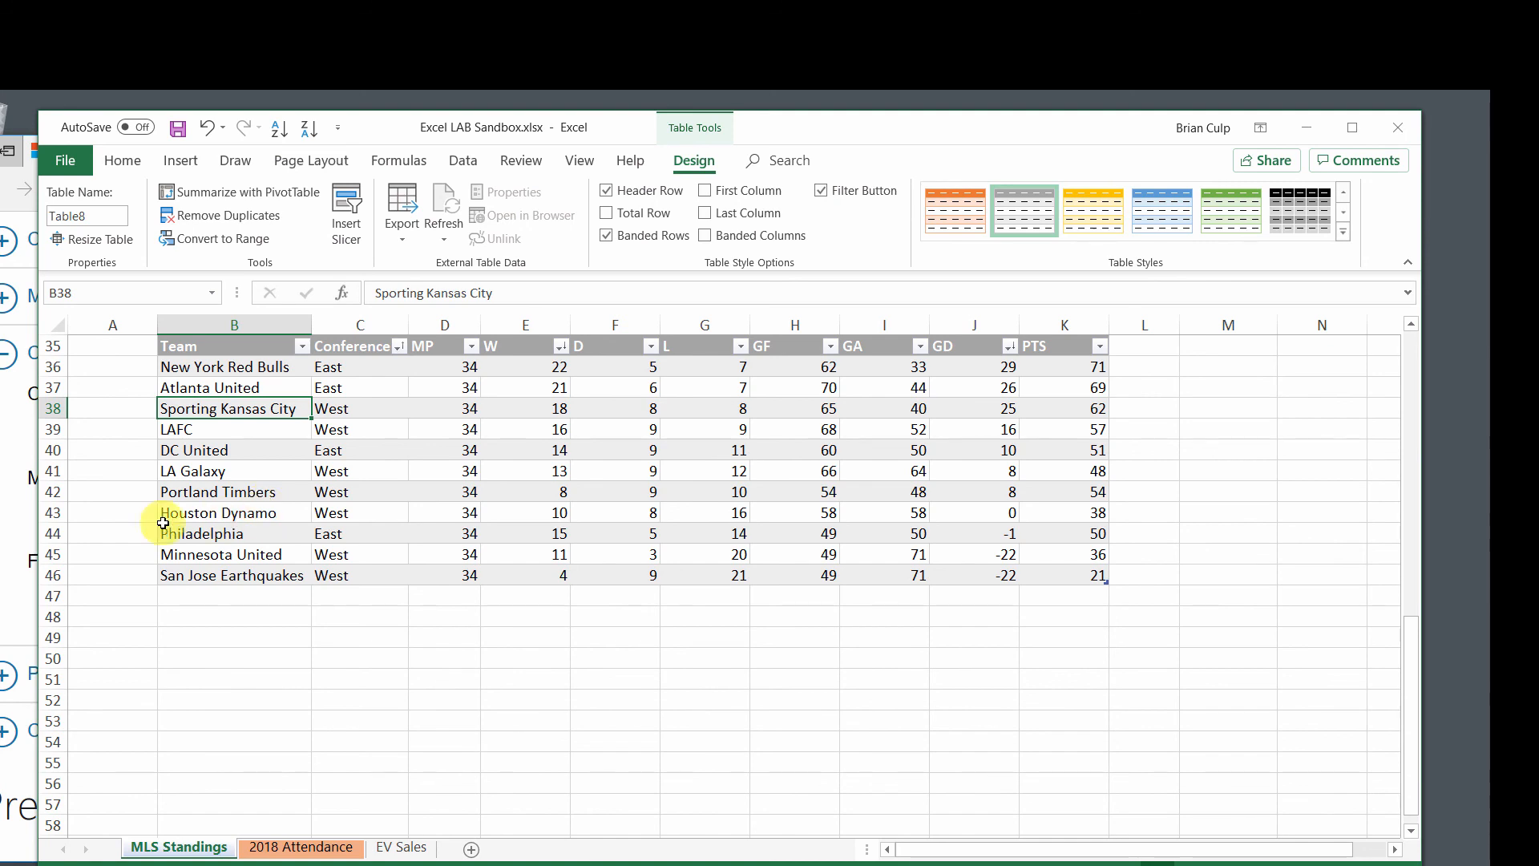
pyautogui.click(11, 535)
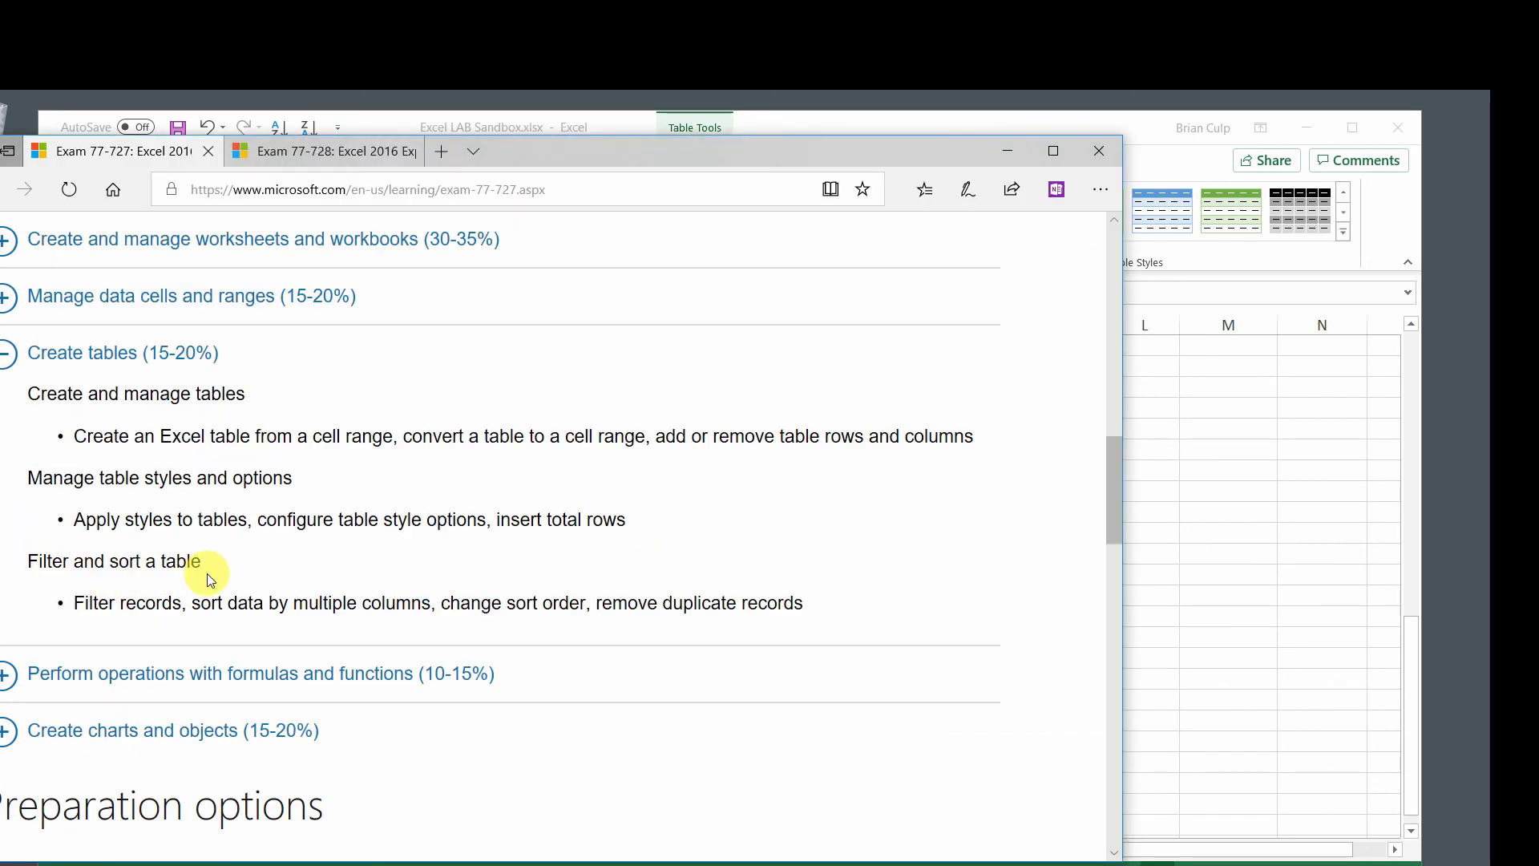